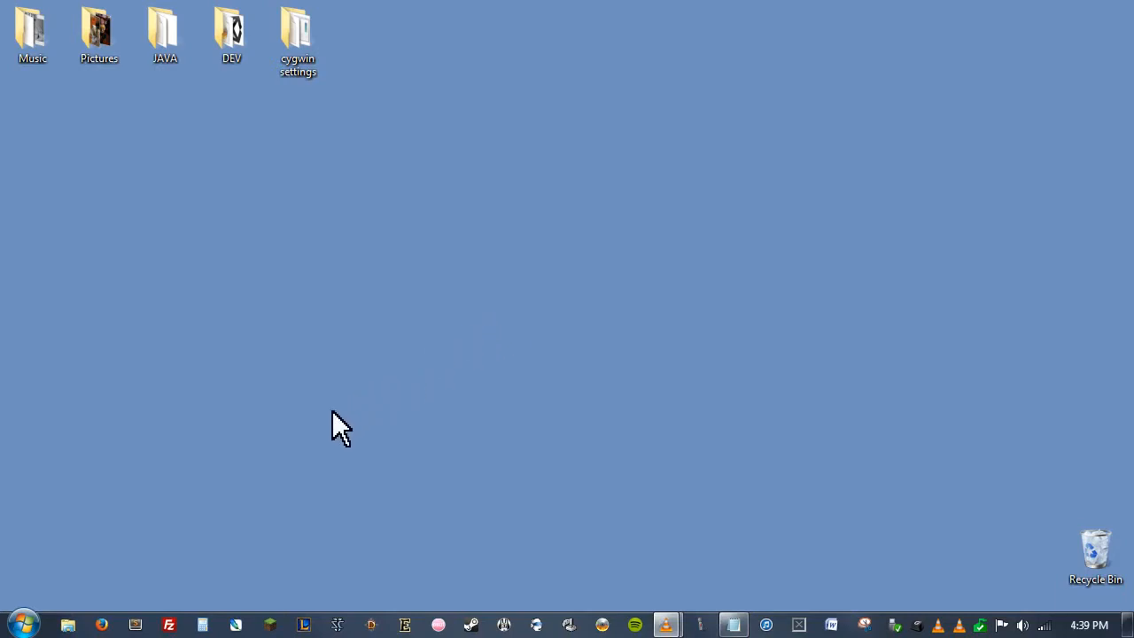
Open Firefox and go to the cygwin.com home page
{"action": "left_click", "coordinate": [102, 626]}
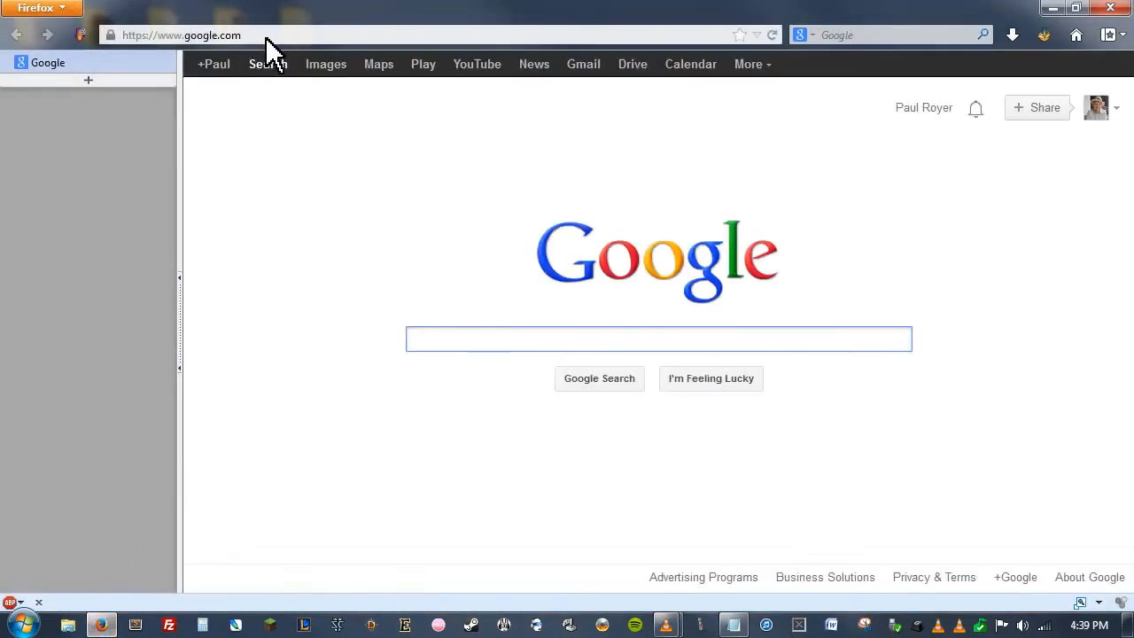
{"action": "left_click", "coordinate": [266, 37]}
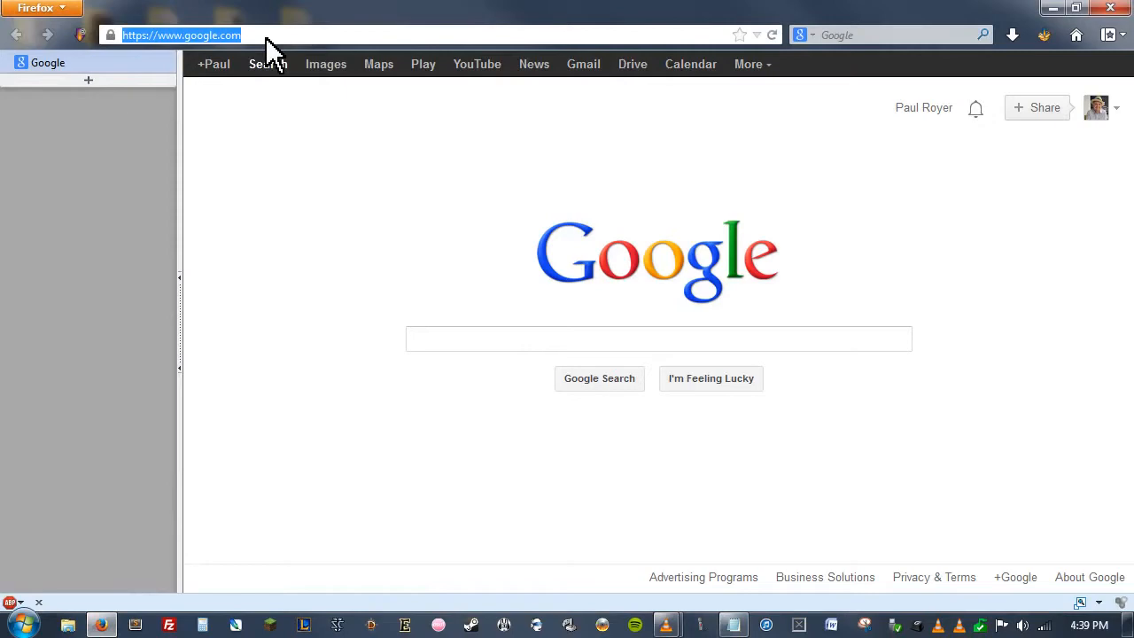
{"action": "type", "text": "cigwi"}
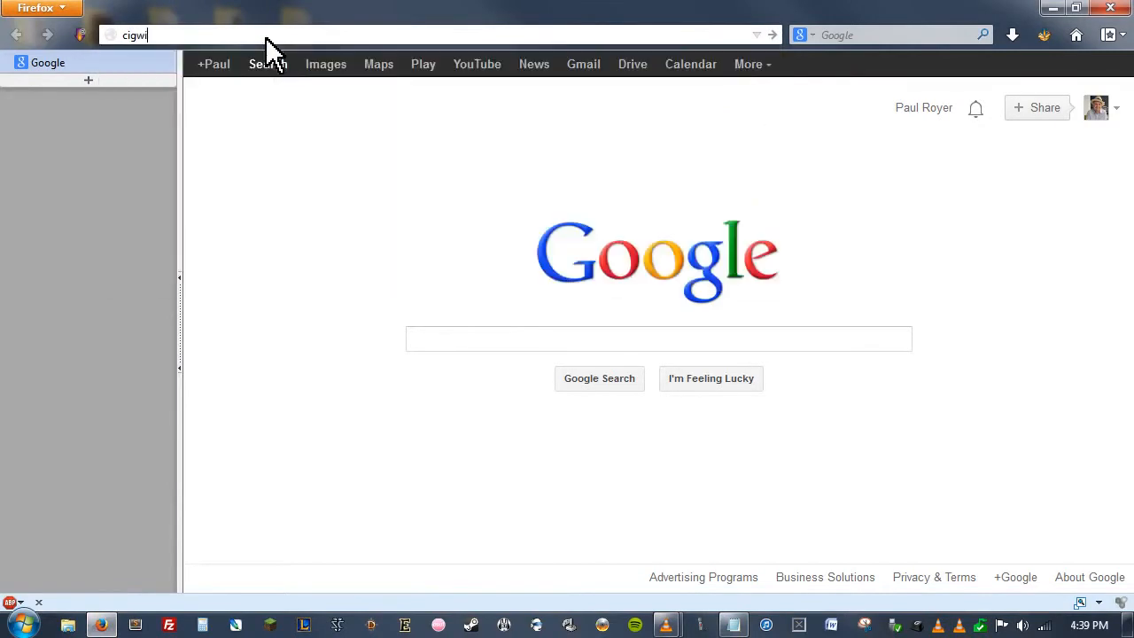
{"action": "type", "text": "n.com"}
{"action": "key", "text": "BackSpace"}
{"action": "type", "text": "y"}
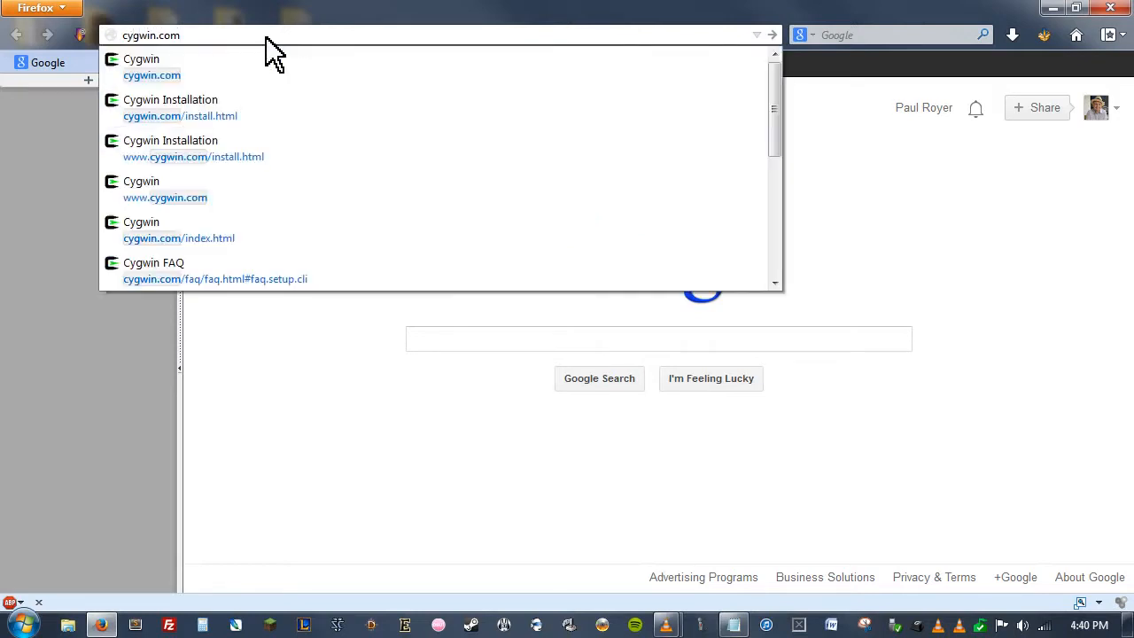
{"action": "left_click", "coordinate": [229, 82]}
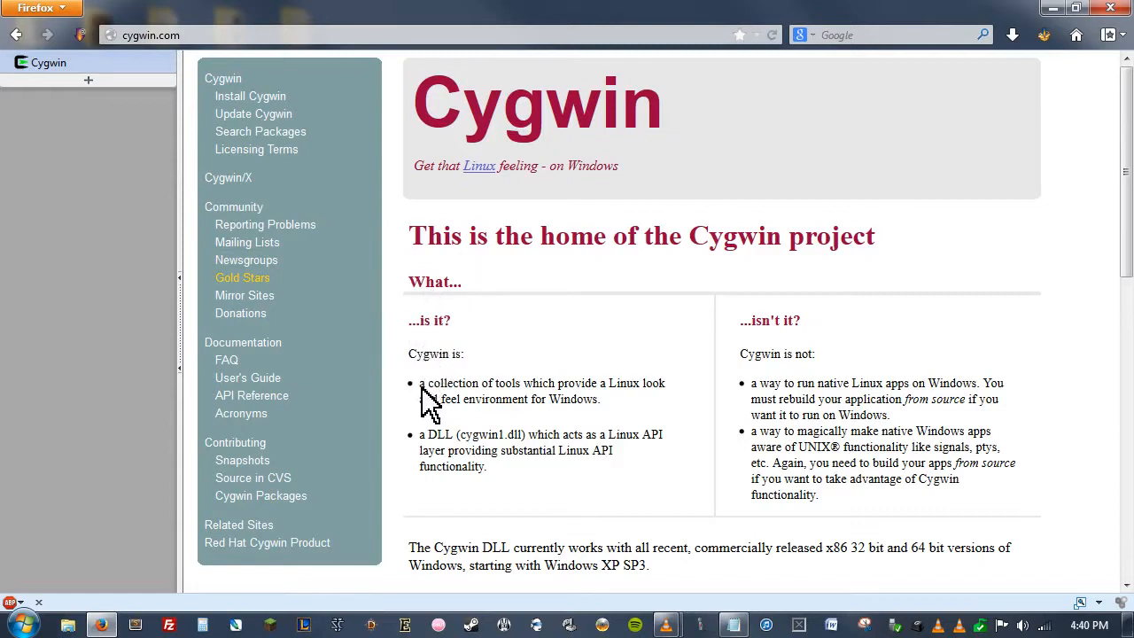
Read the descriptions of what Cygwin is and what it is not, highlighting the first point of each
{"action": "left_click_drag", "start_coordinate": [422, 390], "coordinate": [674, 409]}
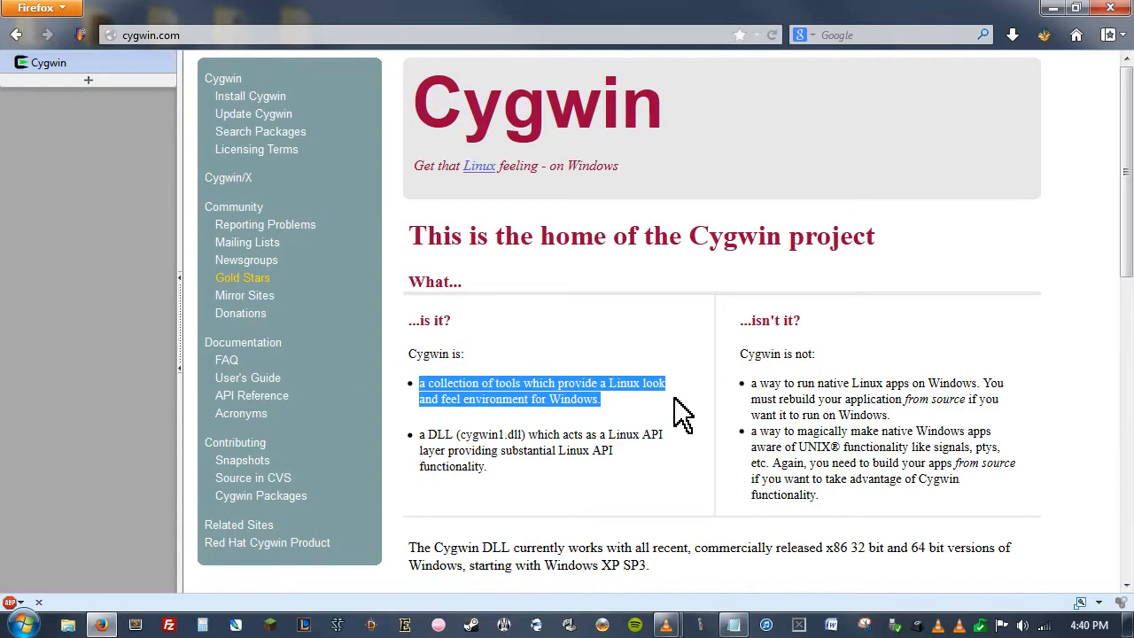
{"action": "left_click_drag", "start_coordinate": [755, 394], "coordinate": [908, 434]}
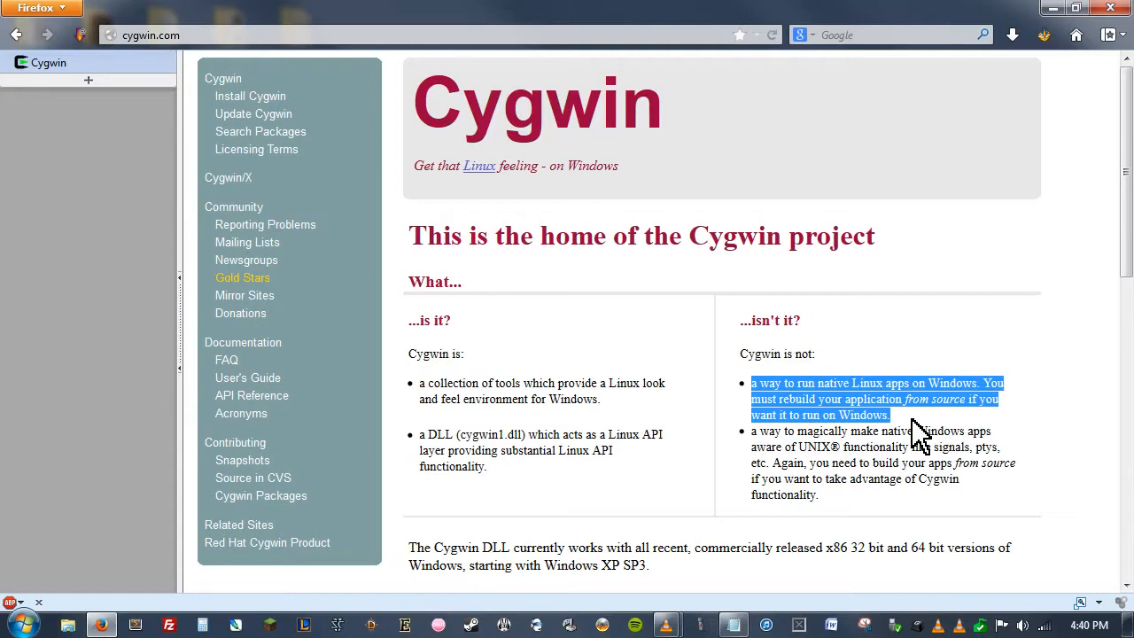
{"action": "left_click", "coordinate": [592, 354]}
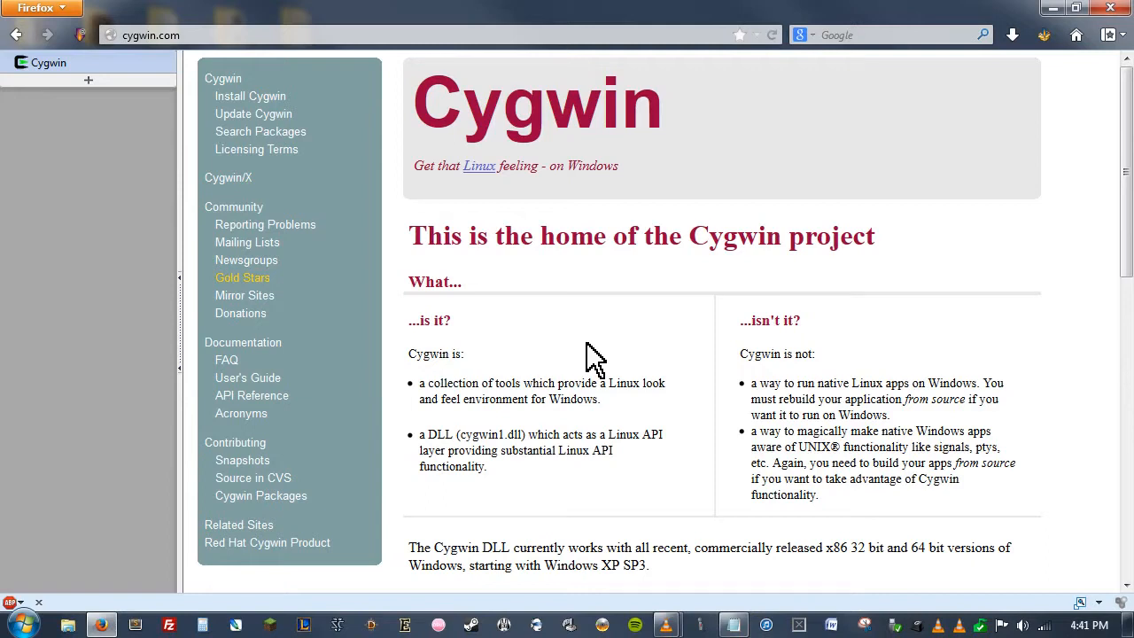
Open the Install Cygwin page and review the headings for the 32-bit and 64-bit versions of Windows
{"action": "left_click", "coordinate": [265, 97]}
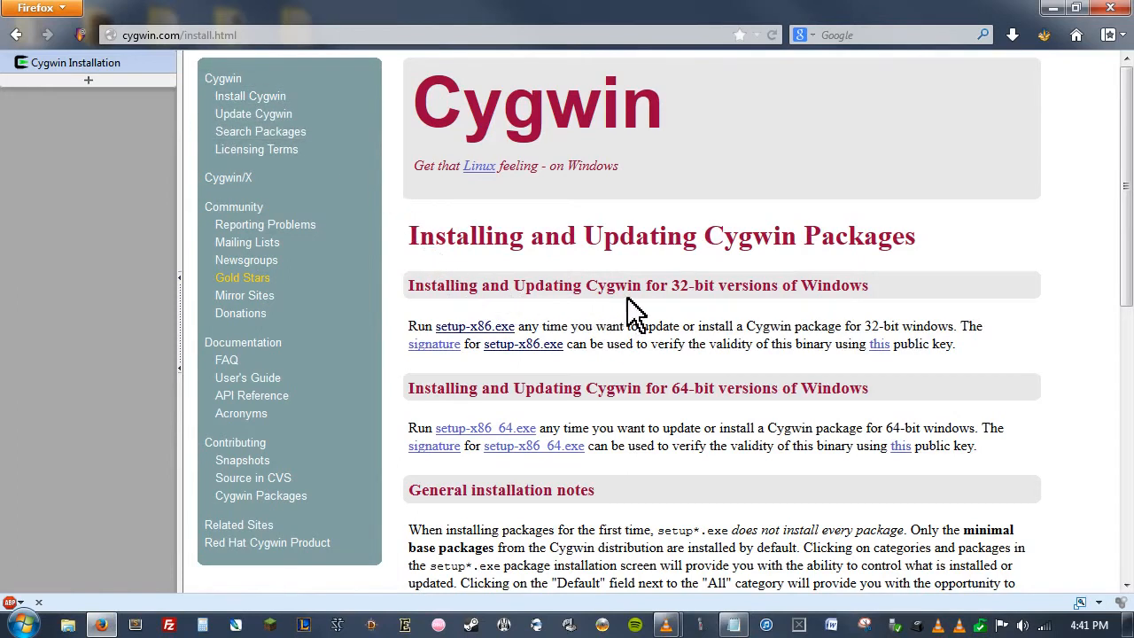
{"action": "left_click_drag", "start_coordinate": [676, 290], "coordinate": [874, 306]}
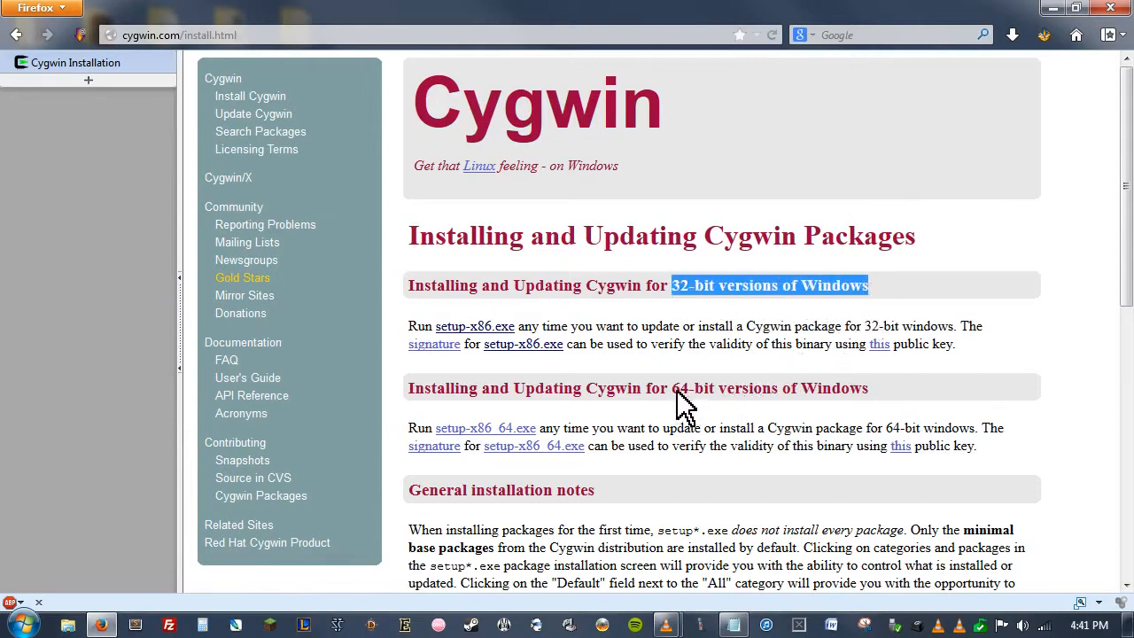
{"action": "left_click_drag", "start_coordinate": [677, 395], "coordinate": [891, 398]}
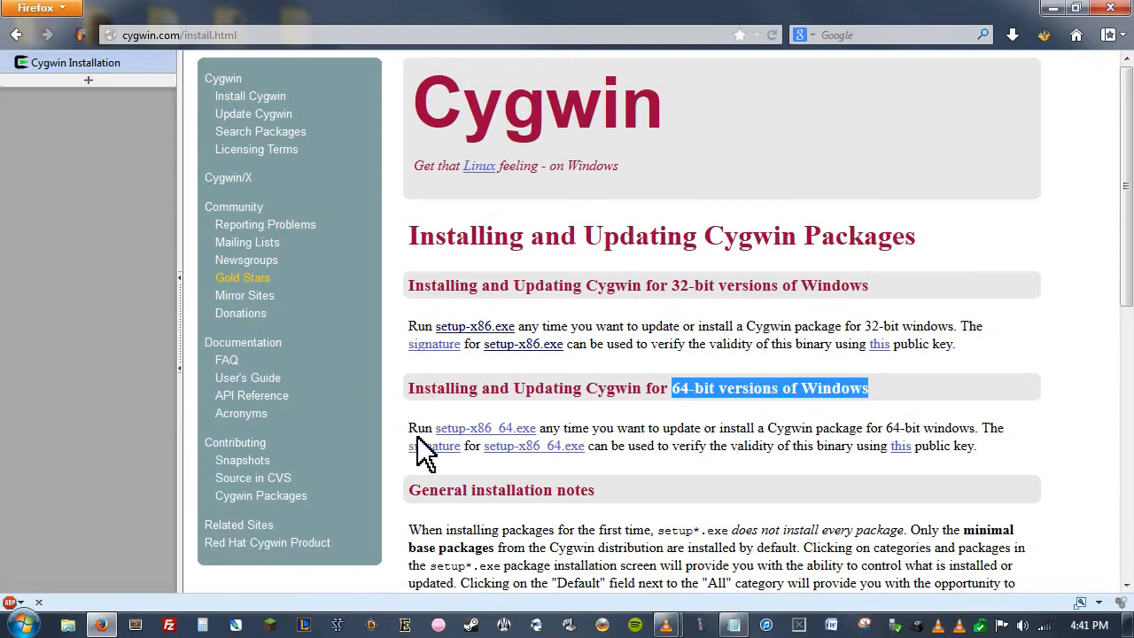
{"action": "left_click", "coordinate": [473, 424]}
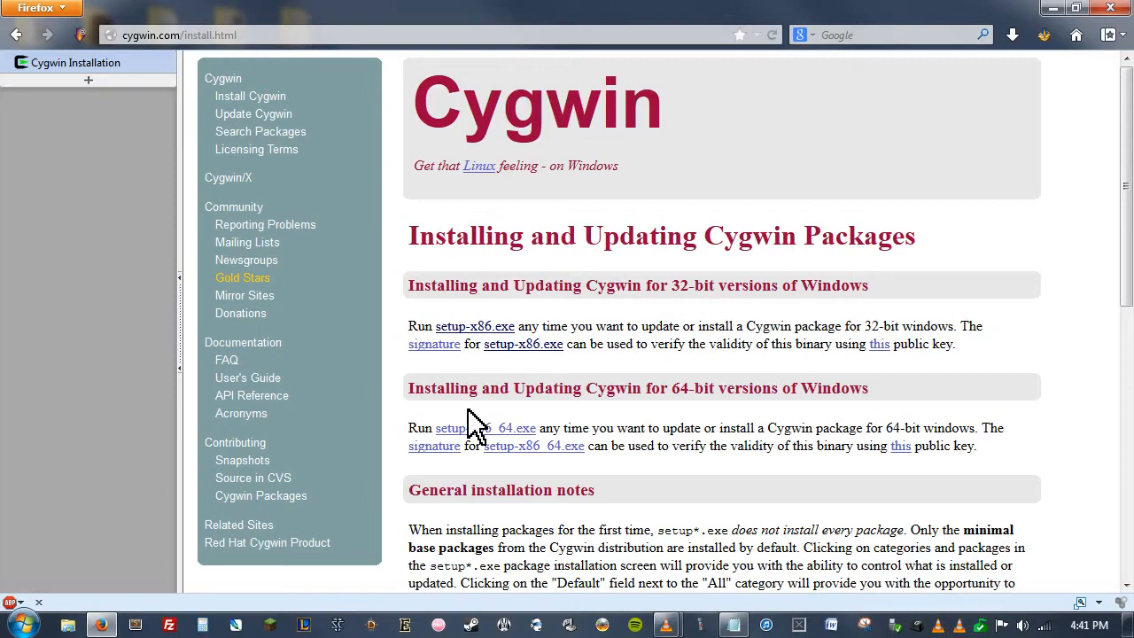
Download the 32-bit installer setup-x86.exe to the Downloads folder, replacing the existing file
{"action": "left_click", "coordinate": [486, 329]}
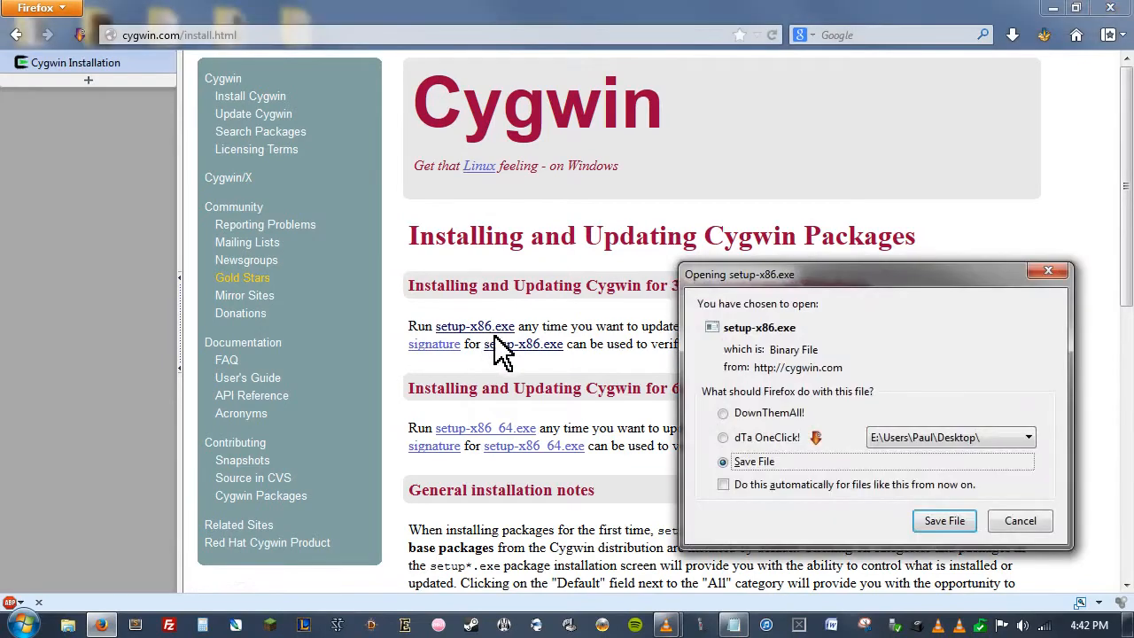
{"action": "left_click", "coordinate": [971, 530]}
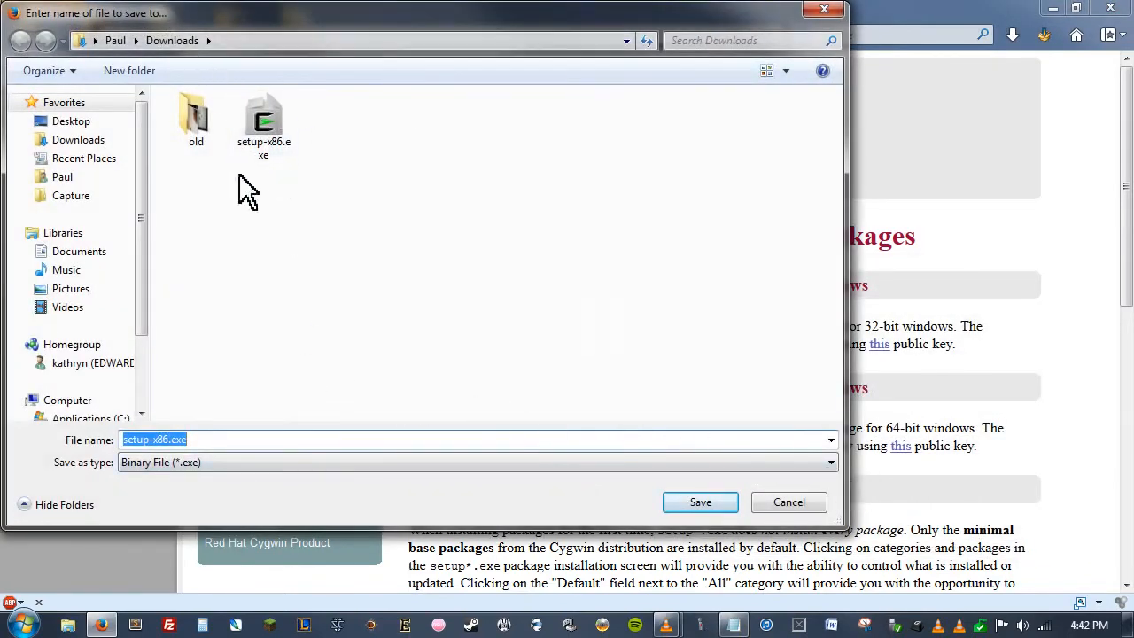
{"action": "left_click", "coordinate": [700, 503]}
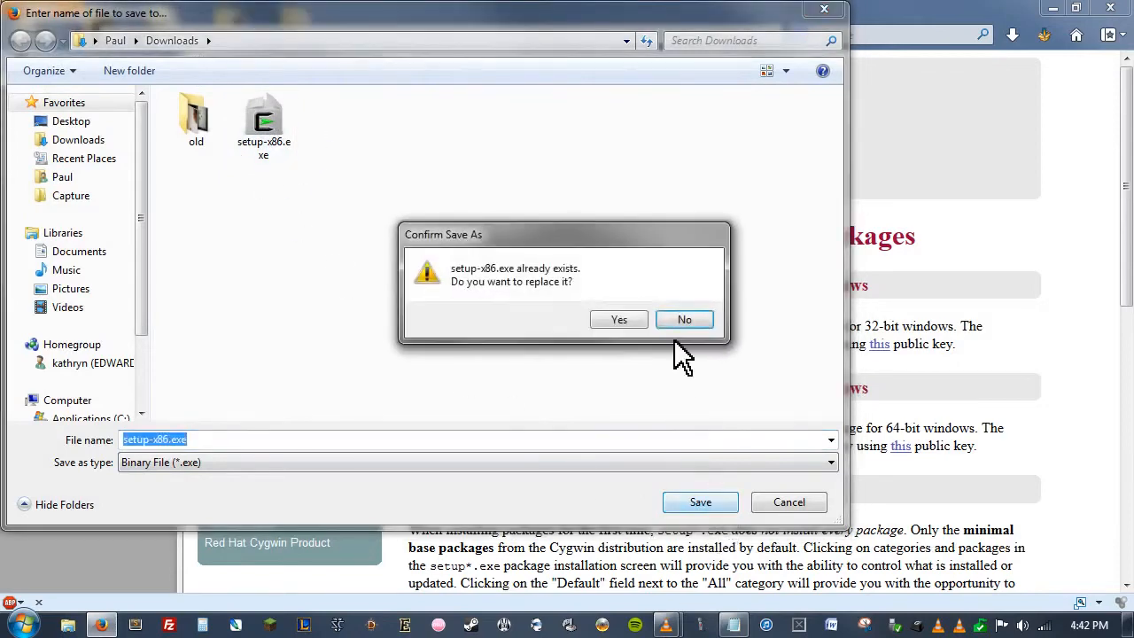
{"action": "left_click", "coordinate": [615, 330]}
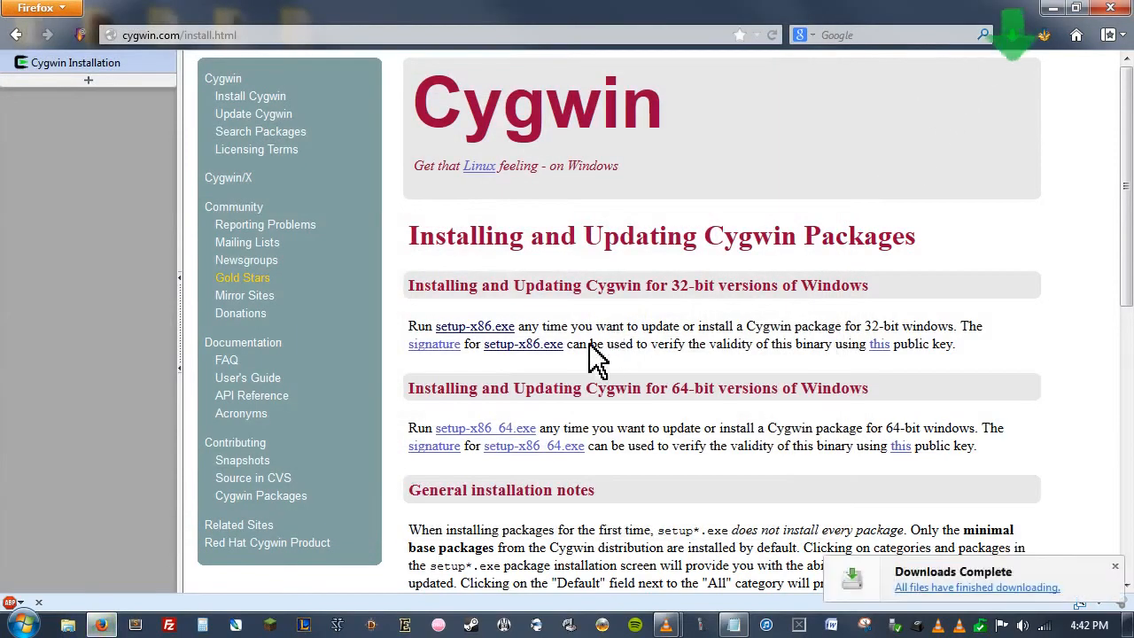
Find the Downloads folder through a system search for "downloads" and run setup-x86.exe, allowing it past the security warning
{"action": "left_click", "coordinate": [34, 621]}
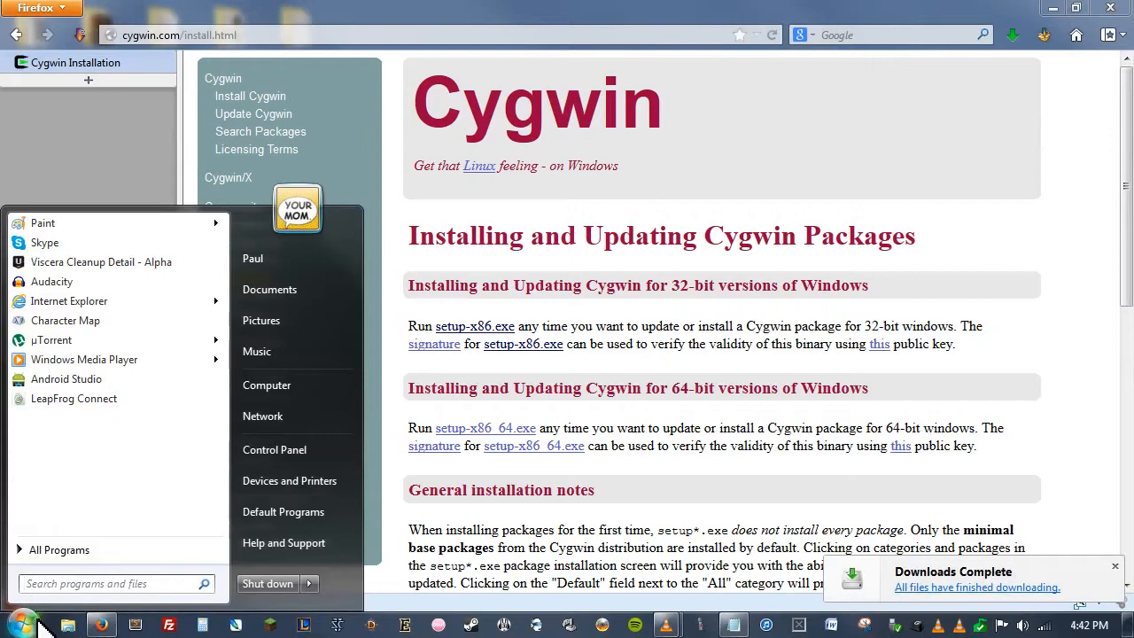
{"action": "type", "text": "downloads"}
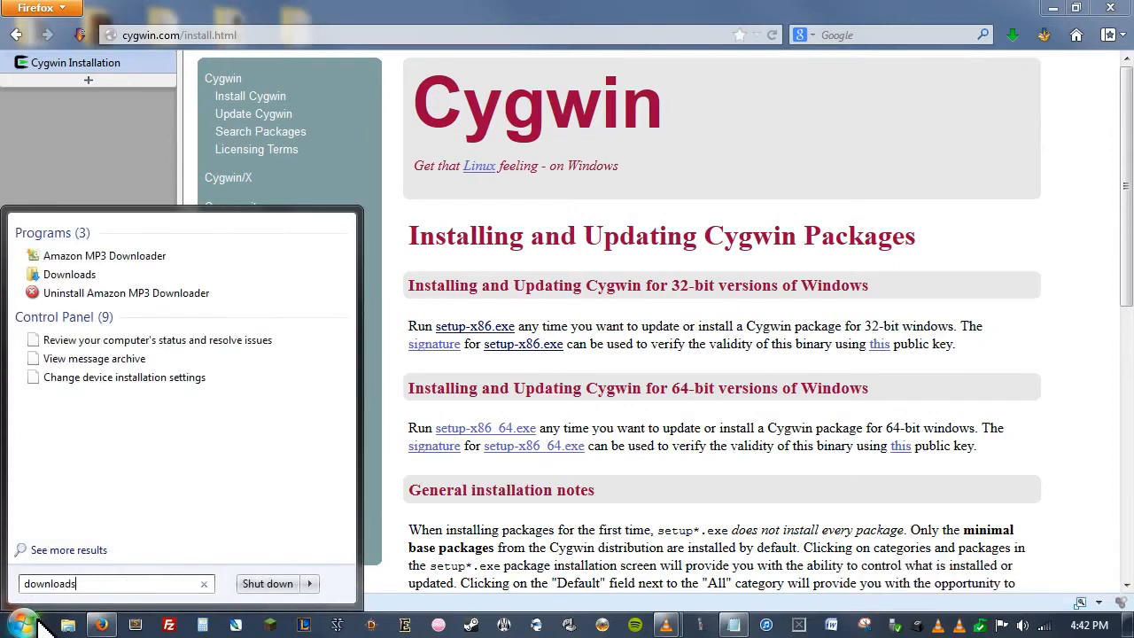
{"action": "left_click", "coordinate": [93, 255]}
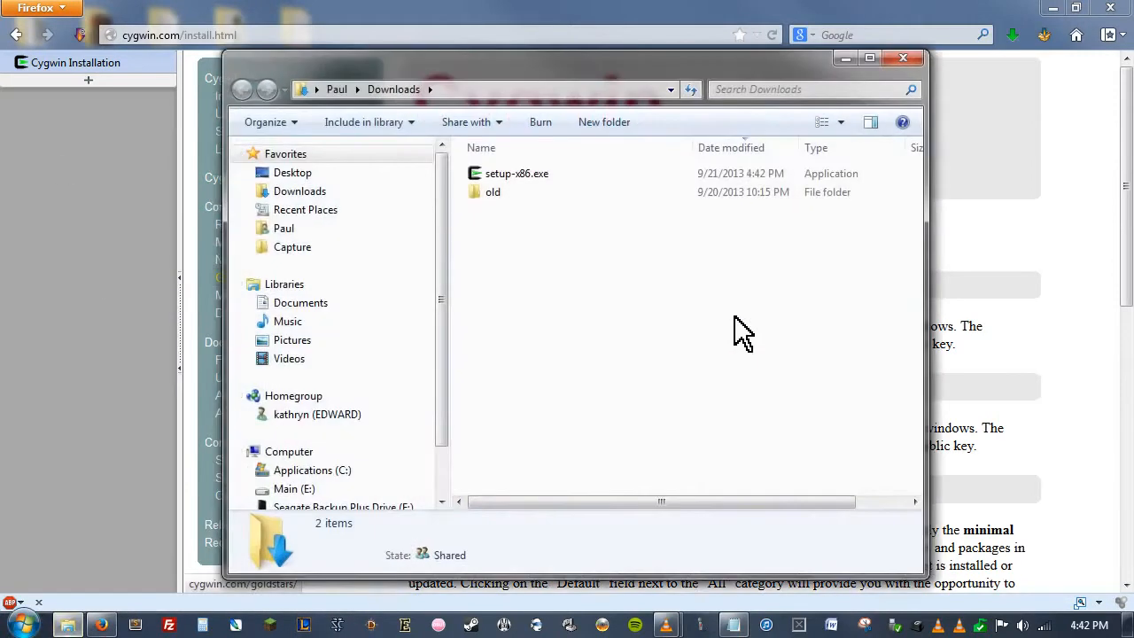
{"action": "double_click", "coordinate": [539, 176]}
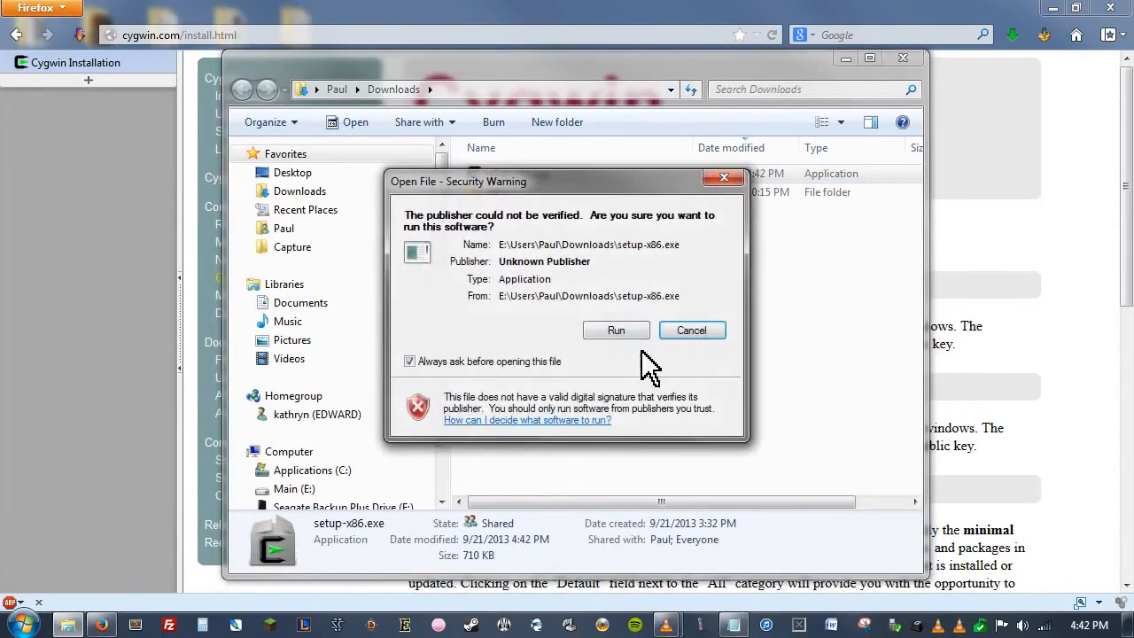
{"action": "left_click", "coordinate": [632, 332]}
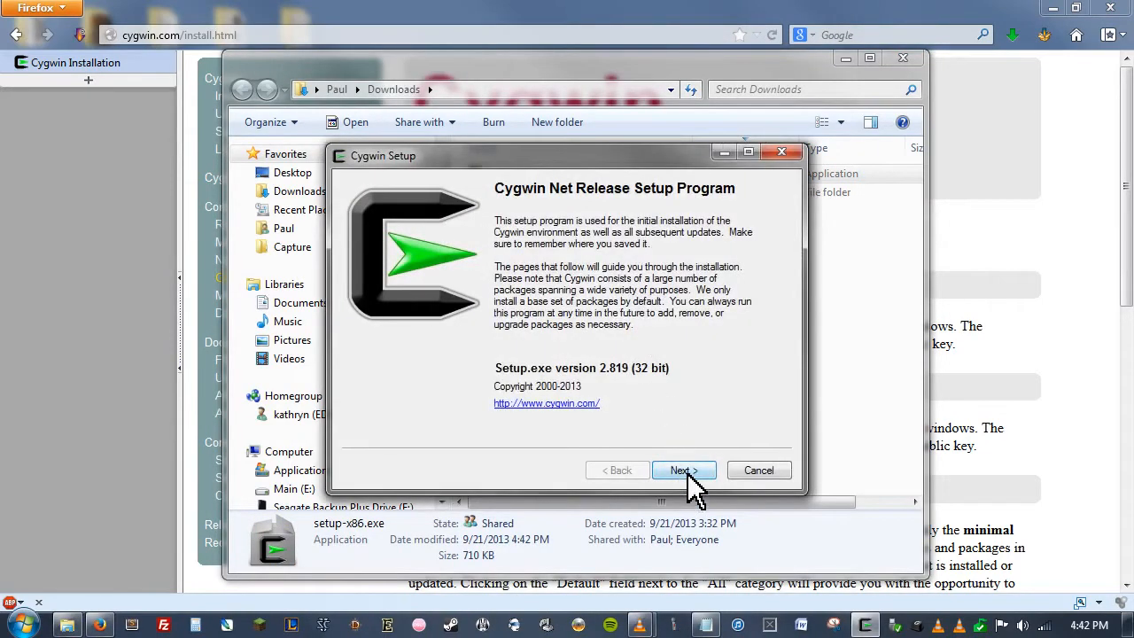
Accept Install from Internet, root directory C:\cygwin for All Users, the Downloads package directory and Direct Connection in the Cygwin setup
{"action": "left_click", "coordinate": [684, 471]}
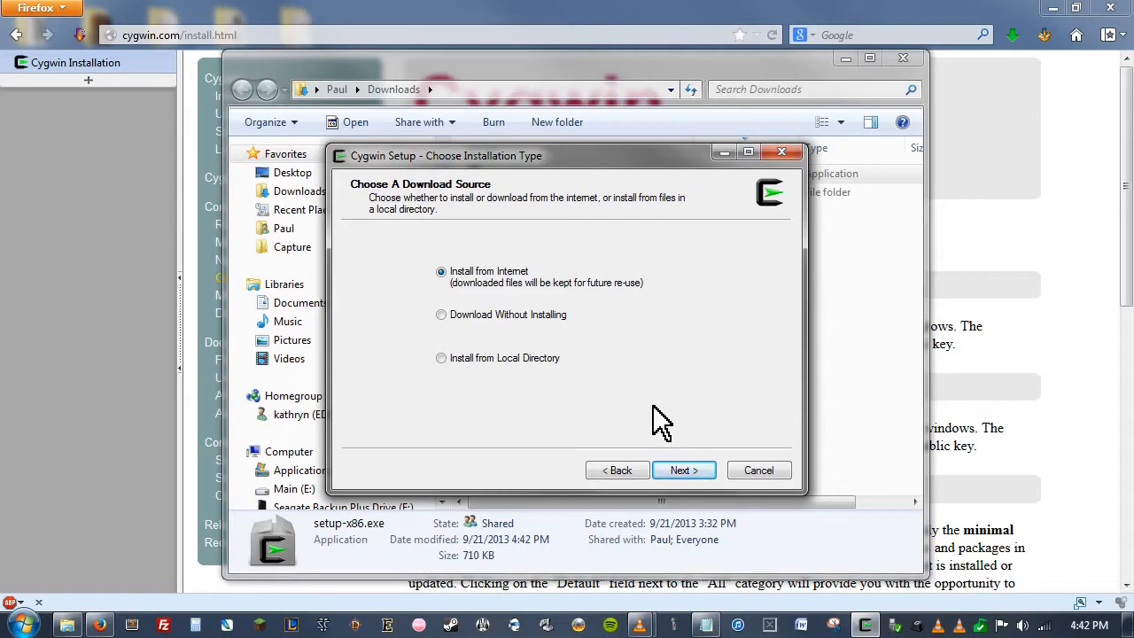
{"action": "left_click", "coordinate": [683, 470]}
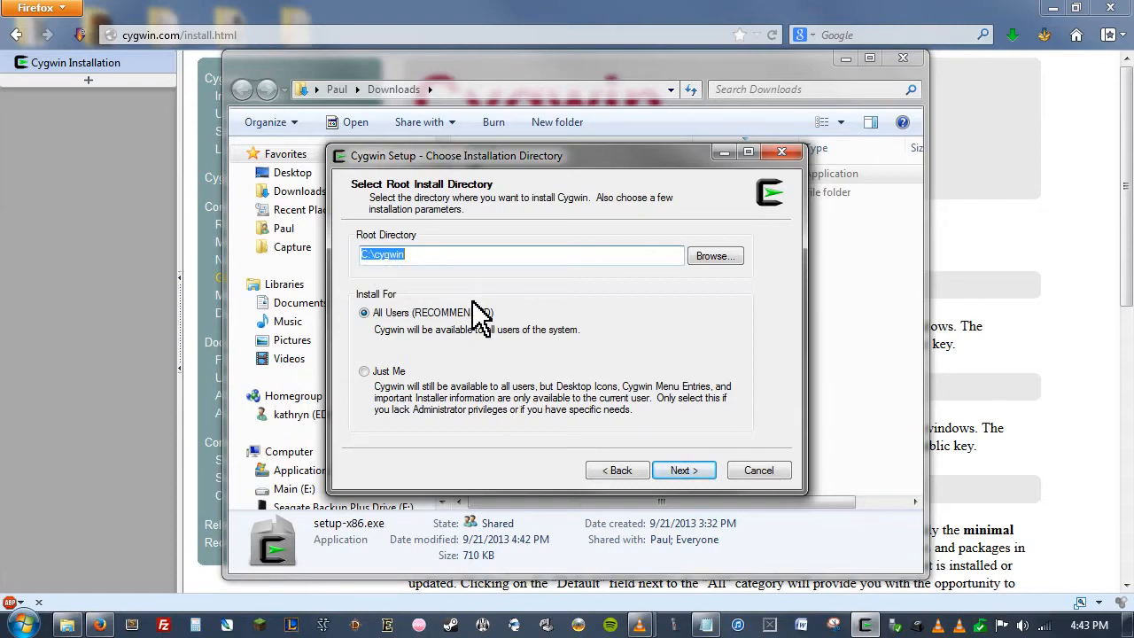
{"action": "left_click", "coordinate": [698, 468]}
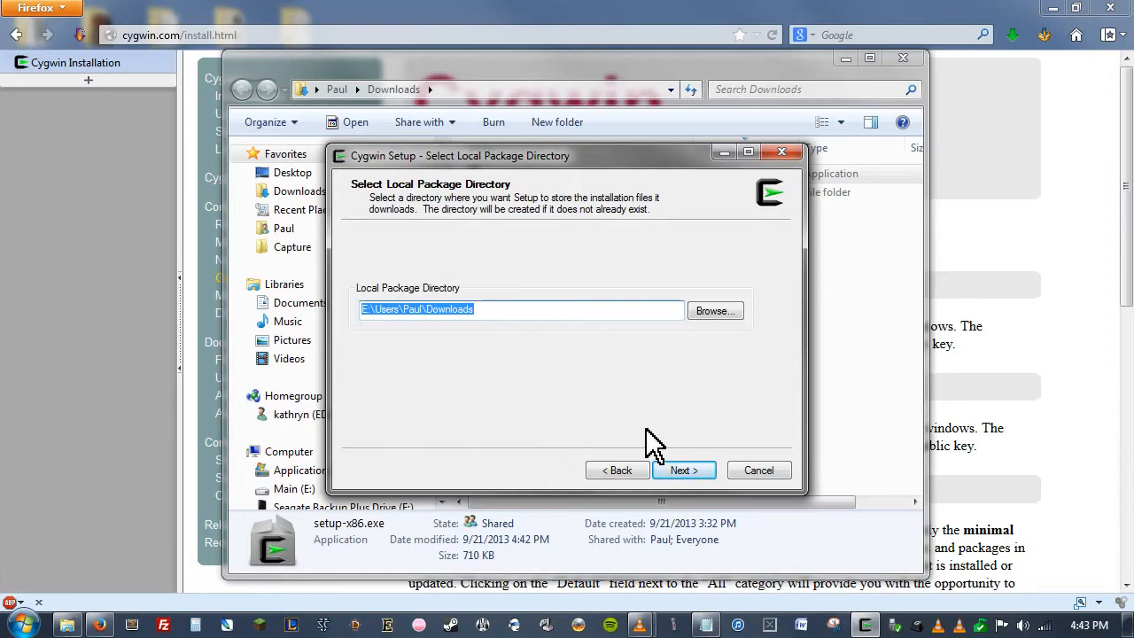
{"action": "left_click", "coordinate": [702, 469]}
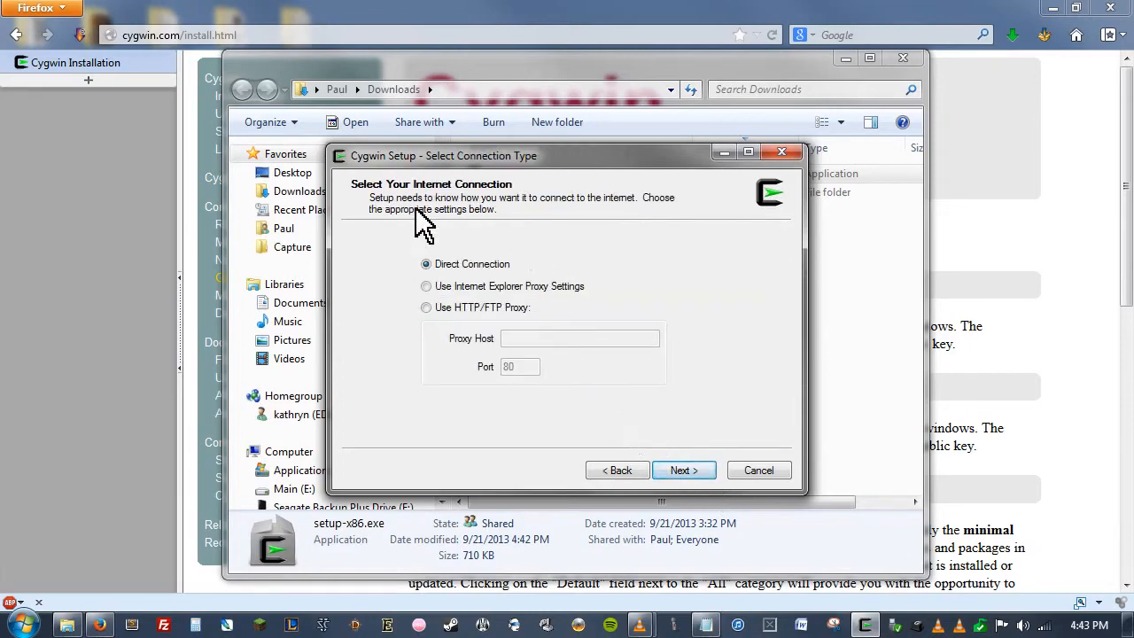
{"action": "left_click", "coordinate": [712, 466]}
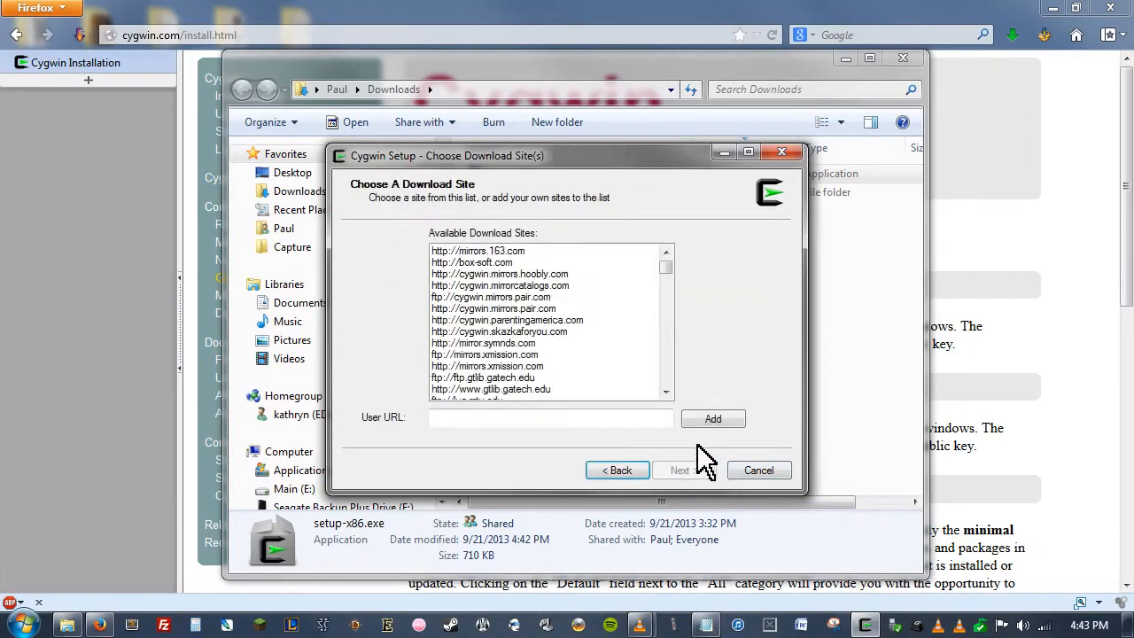
Choose ftp://mirrors.kernel.org as the download site and continue to the package selection
{"action": "left_click_drag", "start_coordinate": [673, 270], "coordinate": [676, 298]}
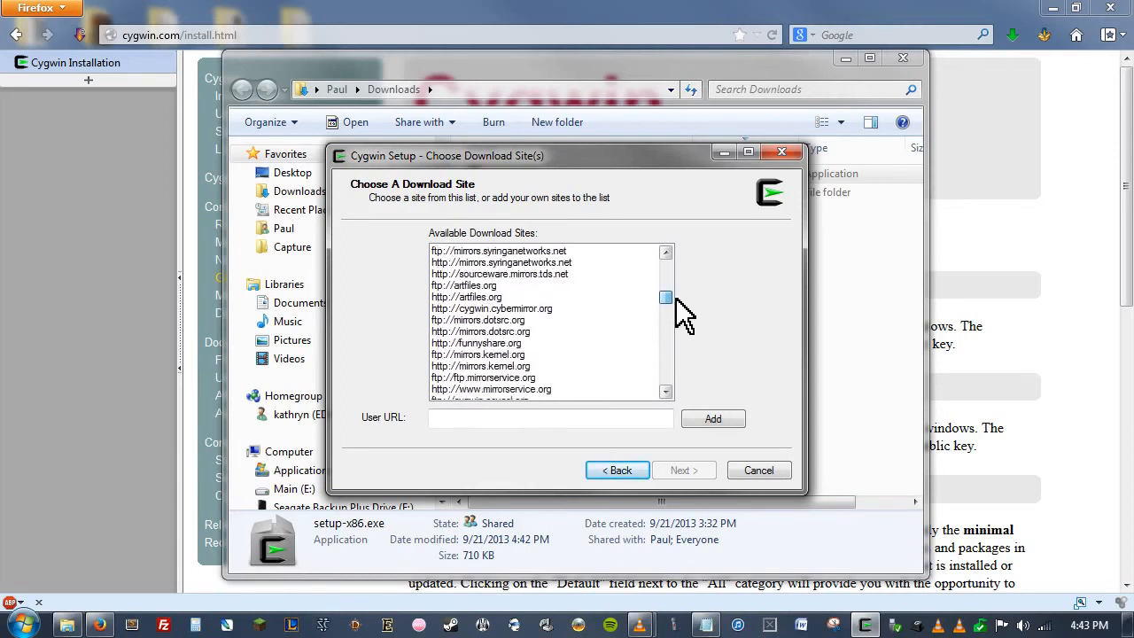
{"action": "left_click", "coordinate": [490, 357]}
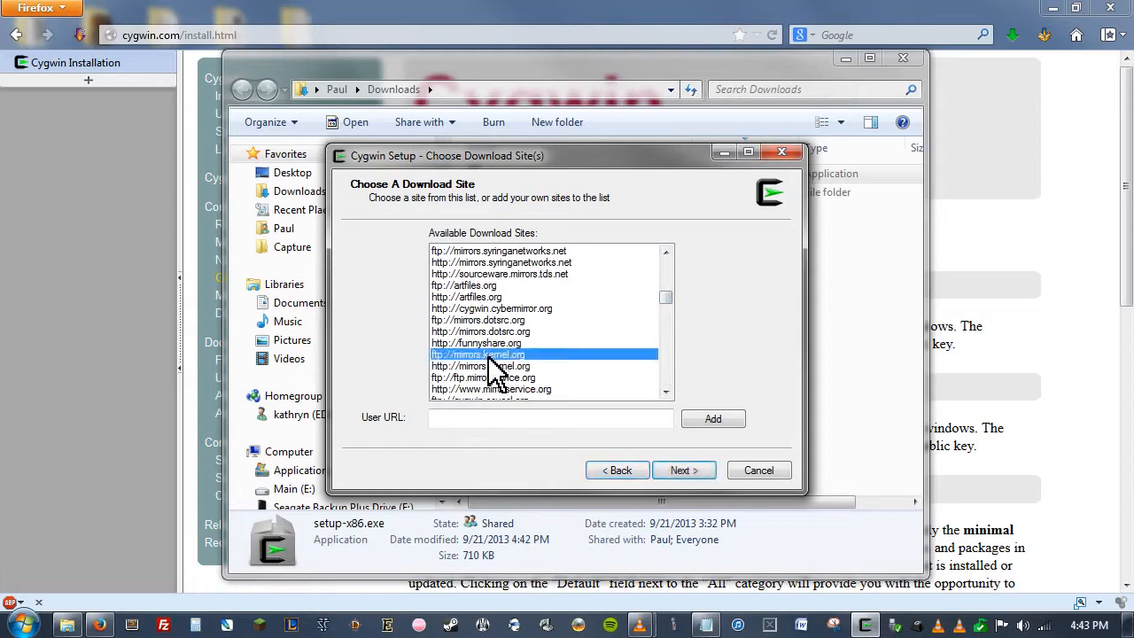
{"action": "left_click", "coordinate": [682, 471]}
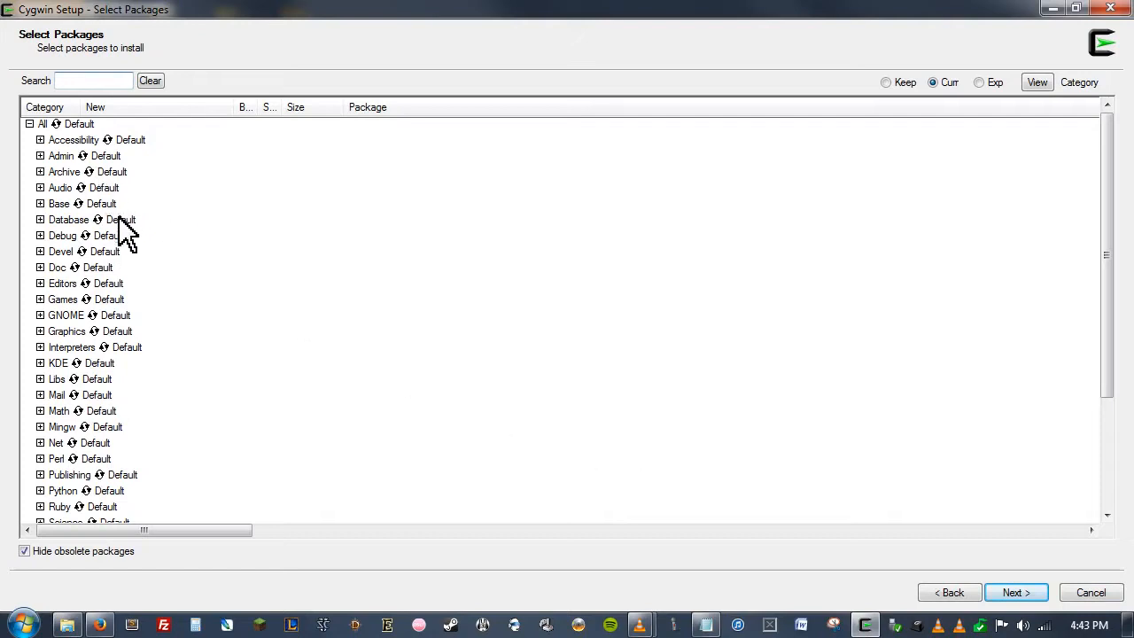
Search the packages for g++ and mark gcc-g++: GNU Compiler Collection (C++) in the Devel category for installation
{"action": "left_click_drag", "start_coordinate": [1104, 282], "coordinate": [1046, 217]}
{"action": "type", "text": "g"}
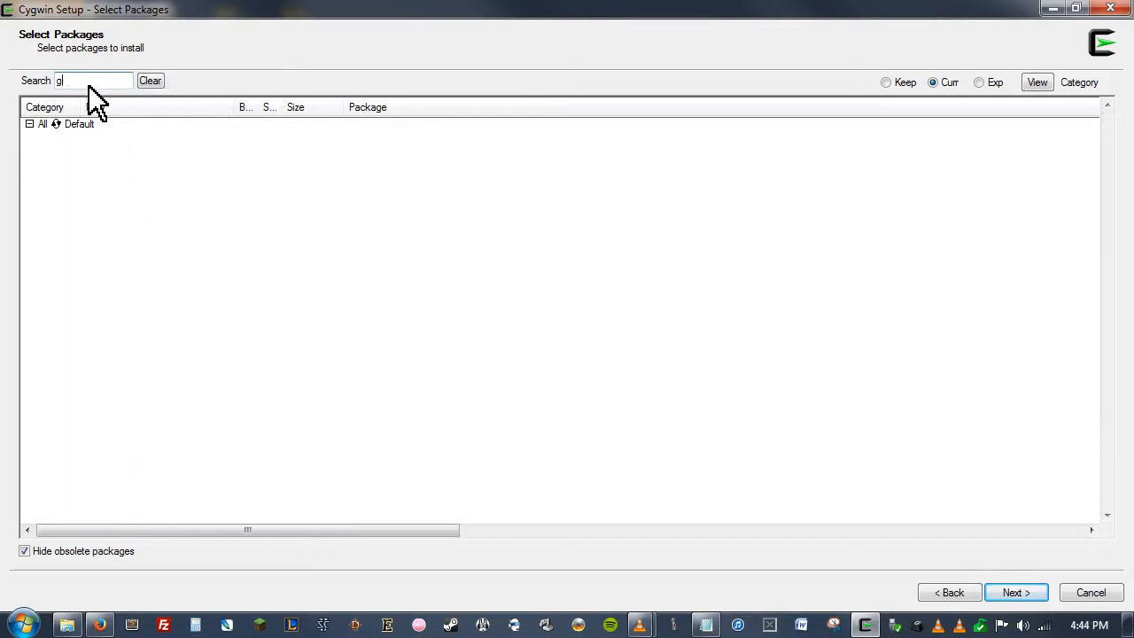
{"action": "type", "text": "++++"}
{"action": "left_click", "coordinate": [41, 140]}
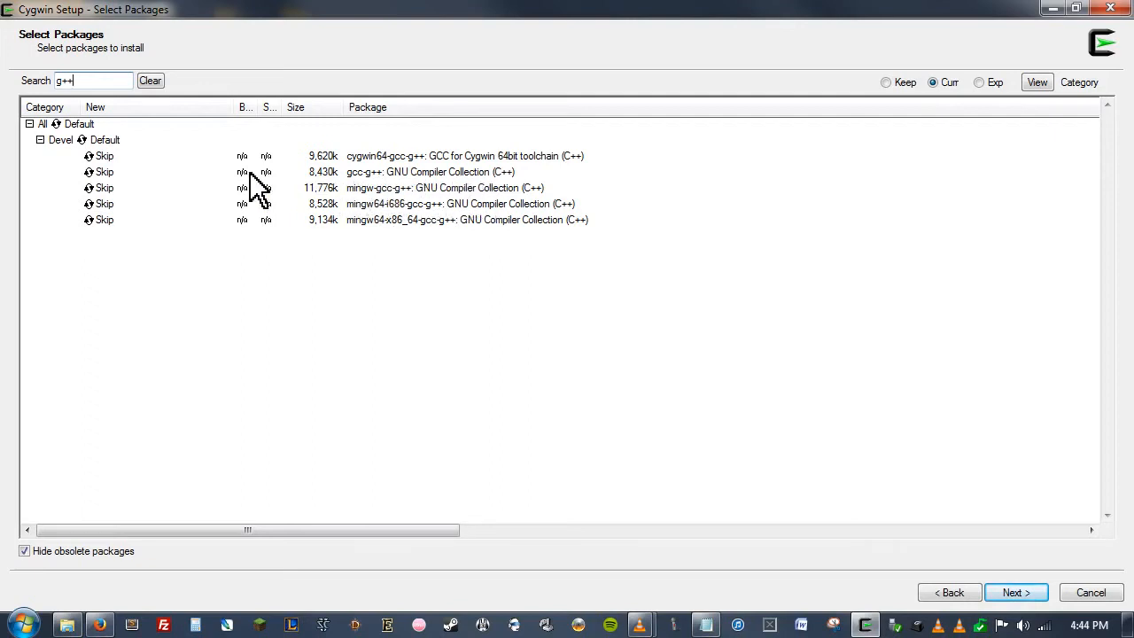
{"action": "left_click", "coordinate": [105, 176]}
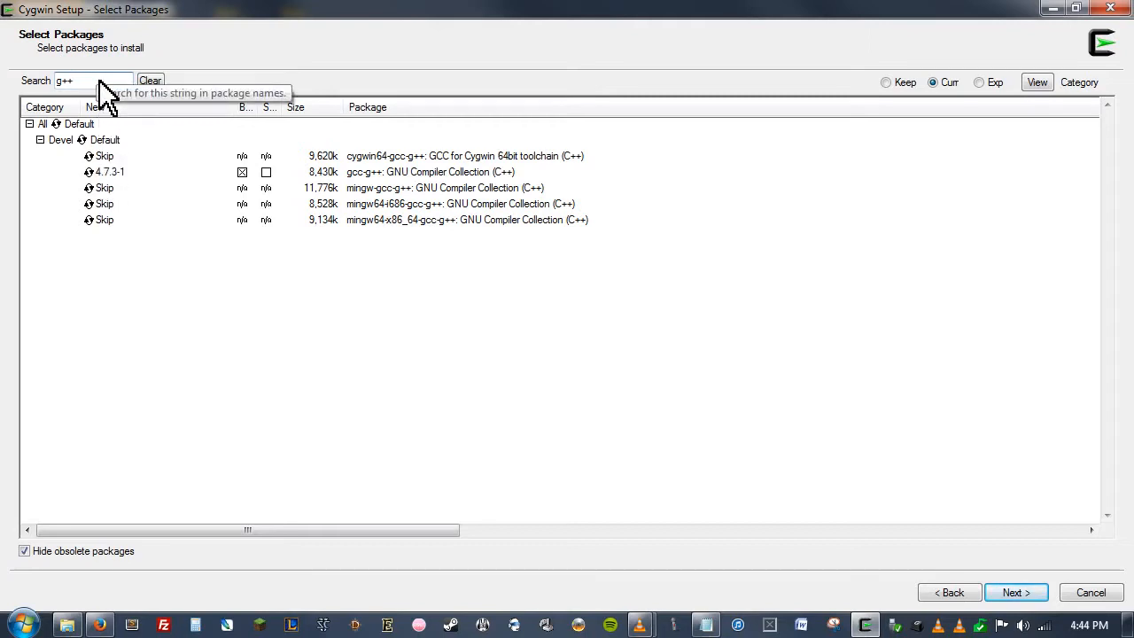
Search the packages for ssh and mark openssh: The OpenSSH server and client programs in the Net category for installation
{"action": "key", "text": "BackSpace"}
{"action": "key", "text": "BackSpace"}
{"action": "key", "text": "BackSpace"}
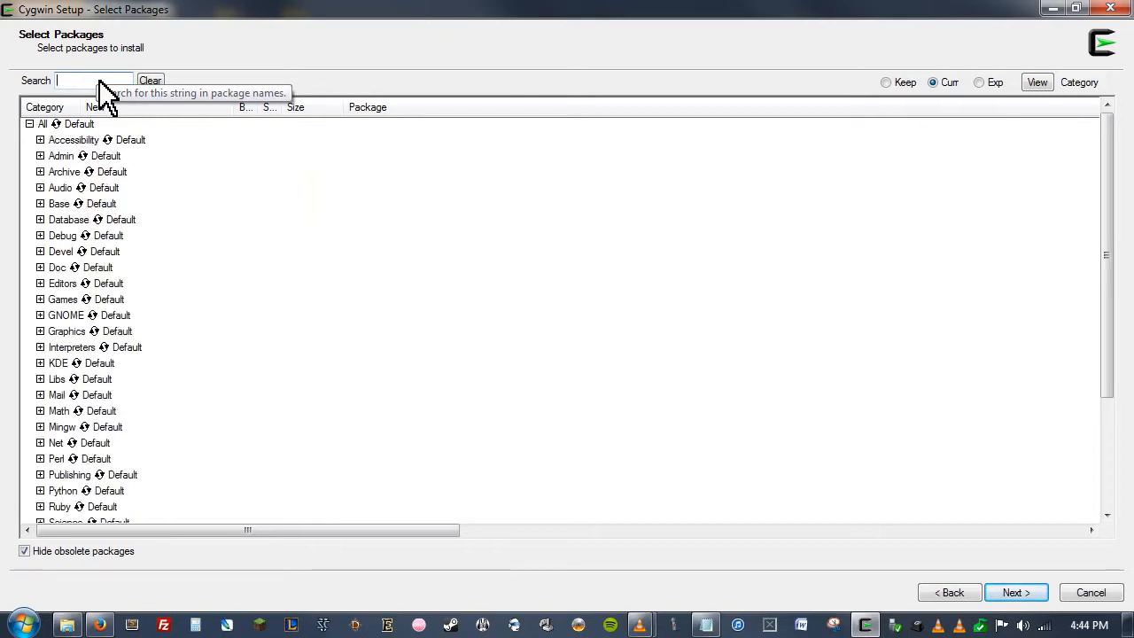
{"action": "type", "text": "ssh"}
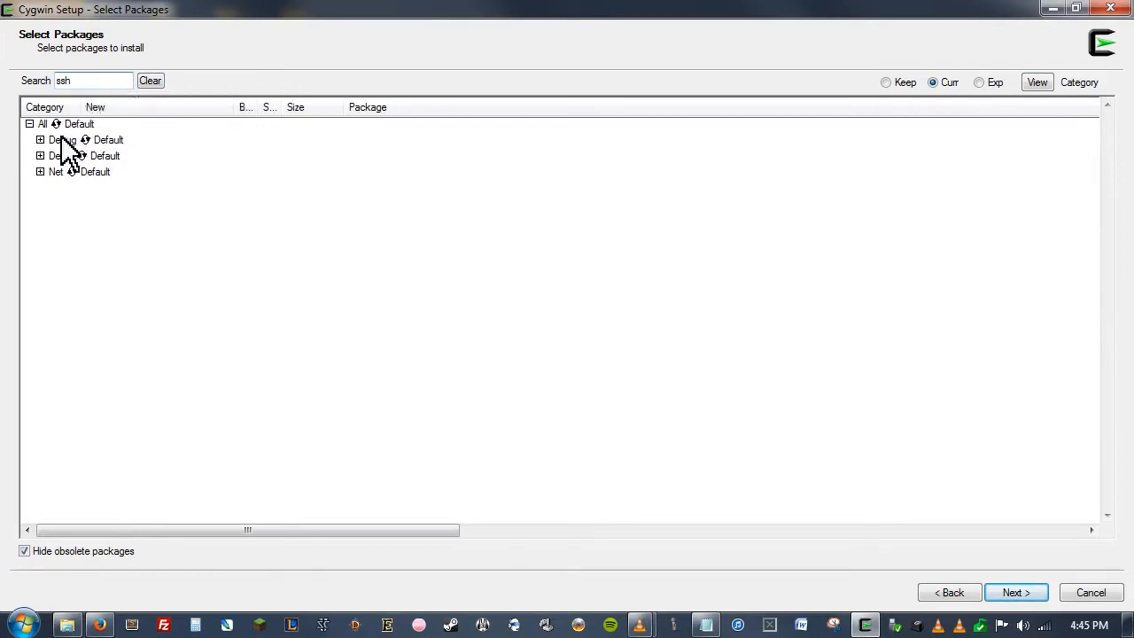
{"action": "left_click", "coordinate": [40, 172]}
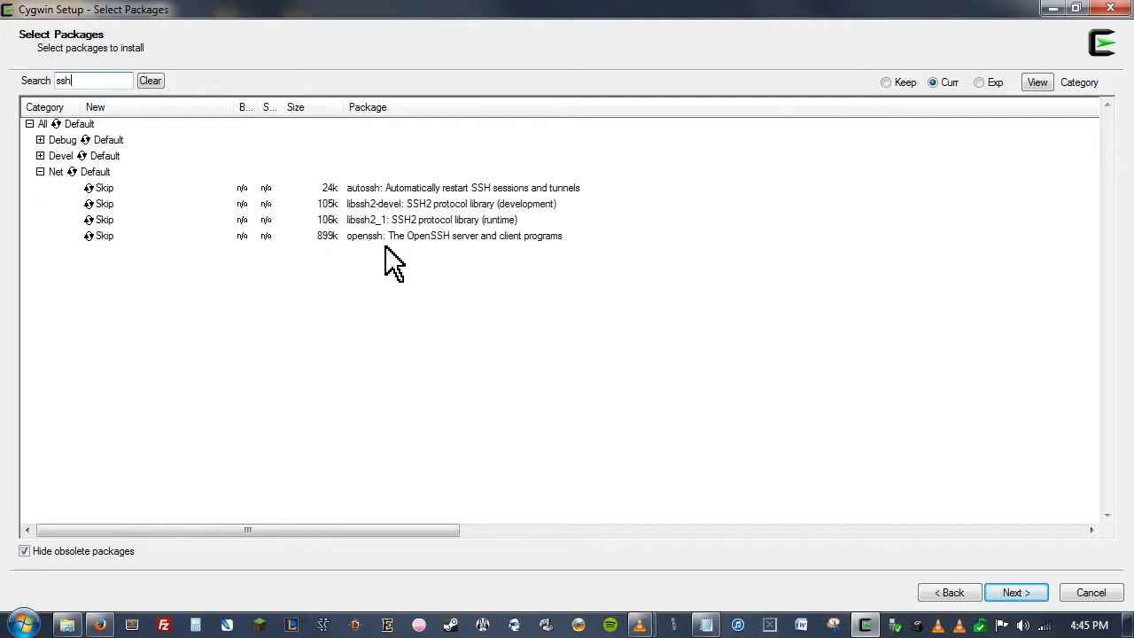
{"action": "left_click", "coordinate": [107, 243]}
Search the packages for make and mark make: The GNU version of the 'make' utility in the Devel category for installation
{"action": "key", "text": "BackSpace"}
{"action": "key", "text": "BackSpace"}
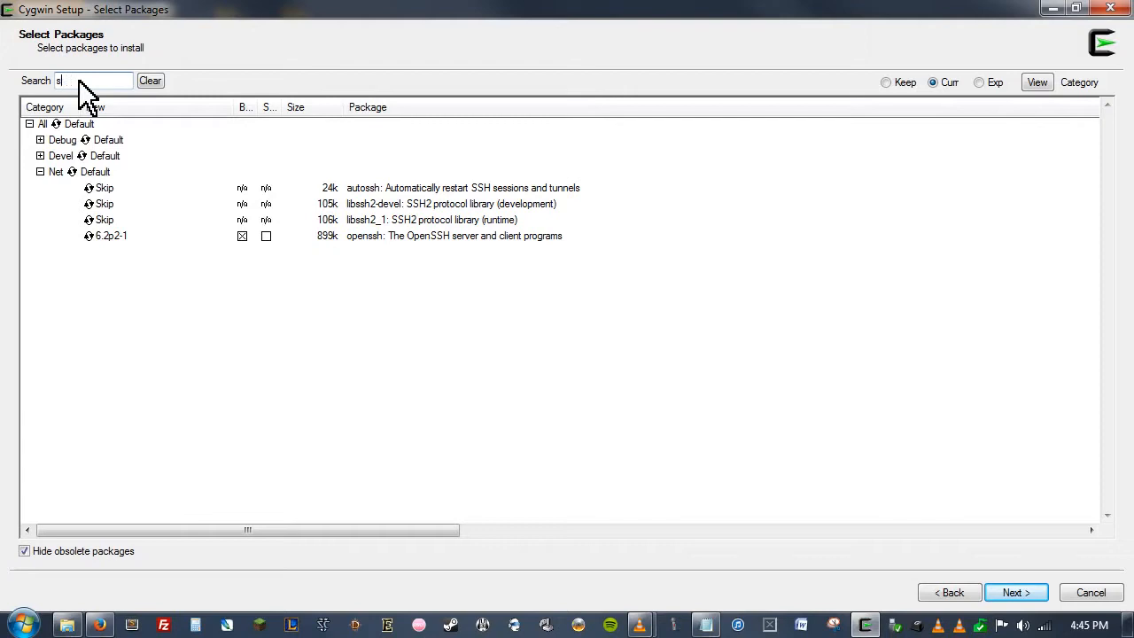
{"action": "key", "text": "BackSpace"}
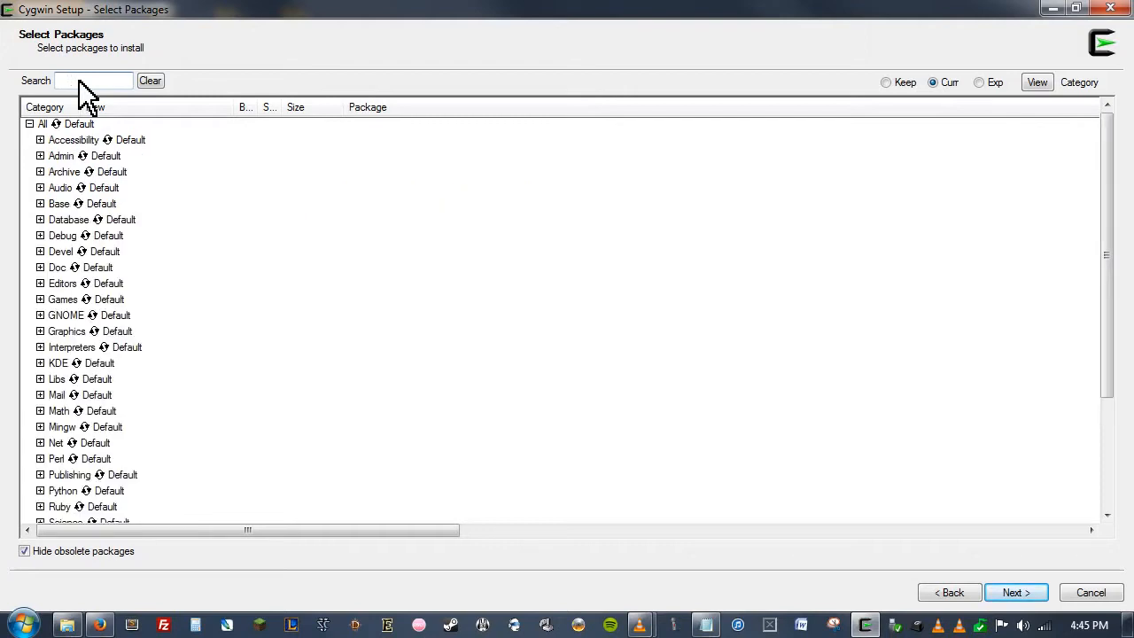
{"action": "type", "text": "make"}
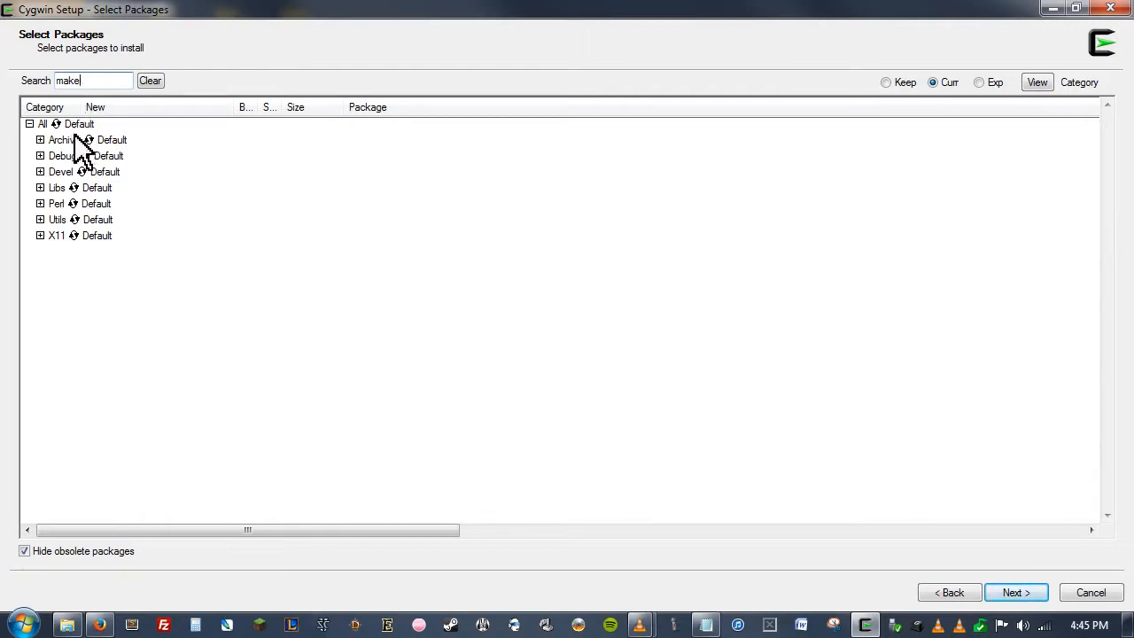
{"action": "left_click", "coordinate": [40, 172]}
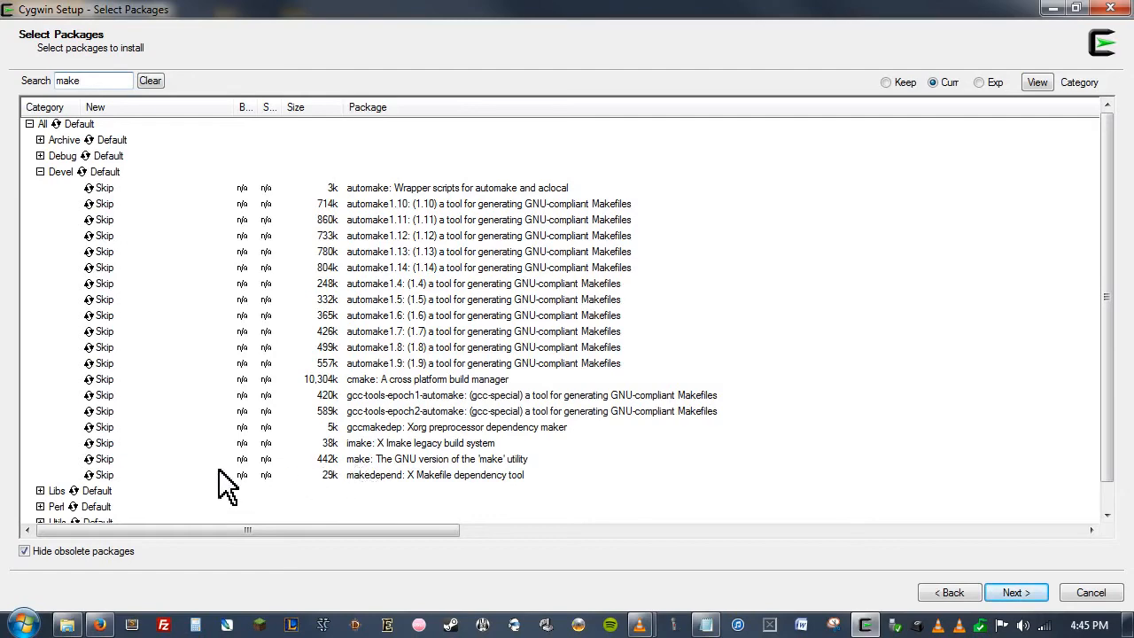
{"action": "left_click", "coordinate": [110, 461]}
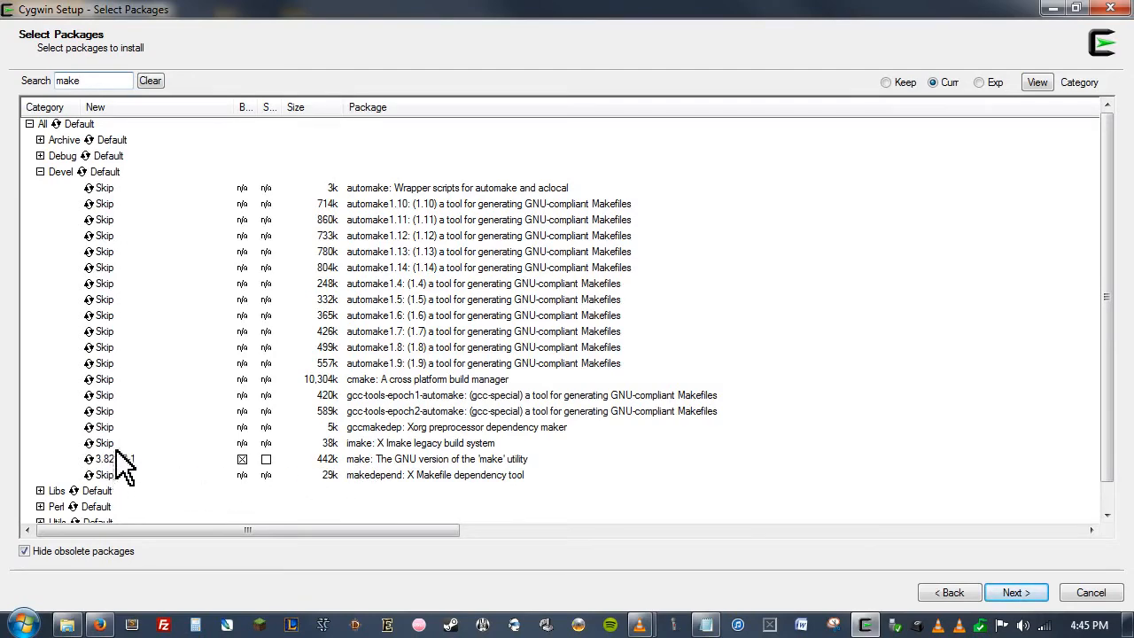
Search the packages for ncurses and mark ncurses: Utilities for terminal handling in the Utils category for installation
{"action": "left_click", "coordinate": [110, 83]}
{"action": "key", "text": "BackSpace"}
{"action": "key", "text": "BackSpace"}
{"action": "key", "text": "BackSpace"}
{"action": "key", "text": "BackSpace"}
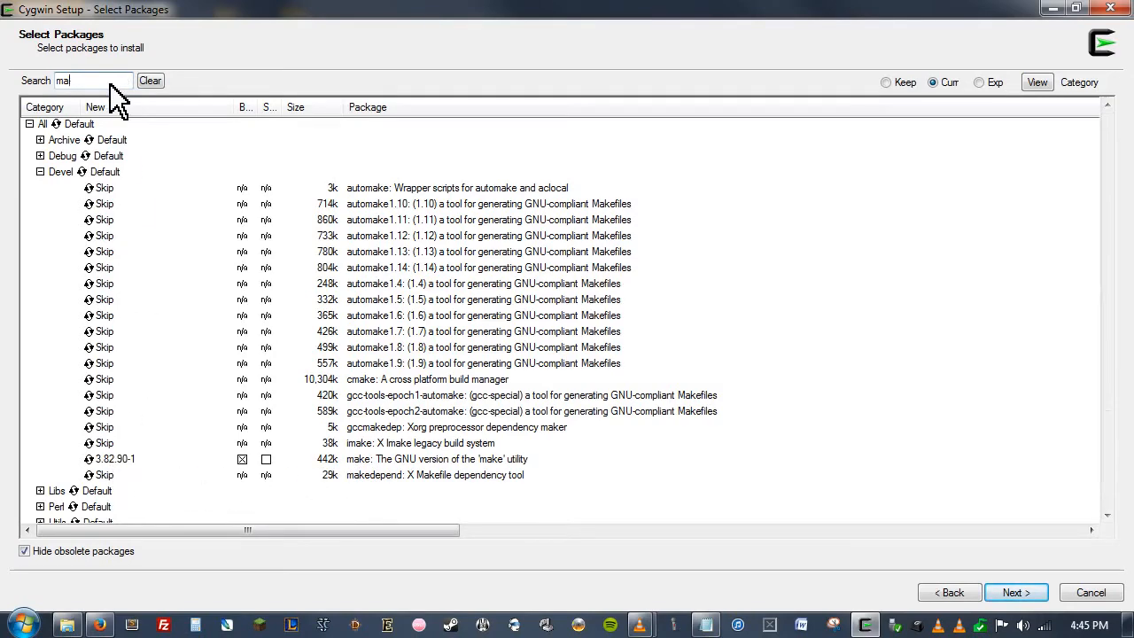
{"action": "type", "text": "ncu"}
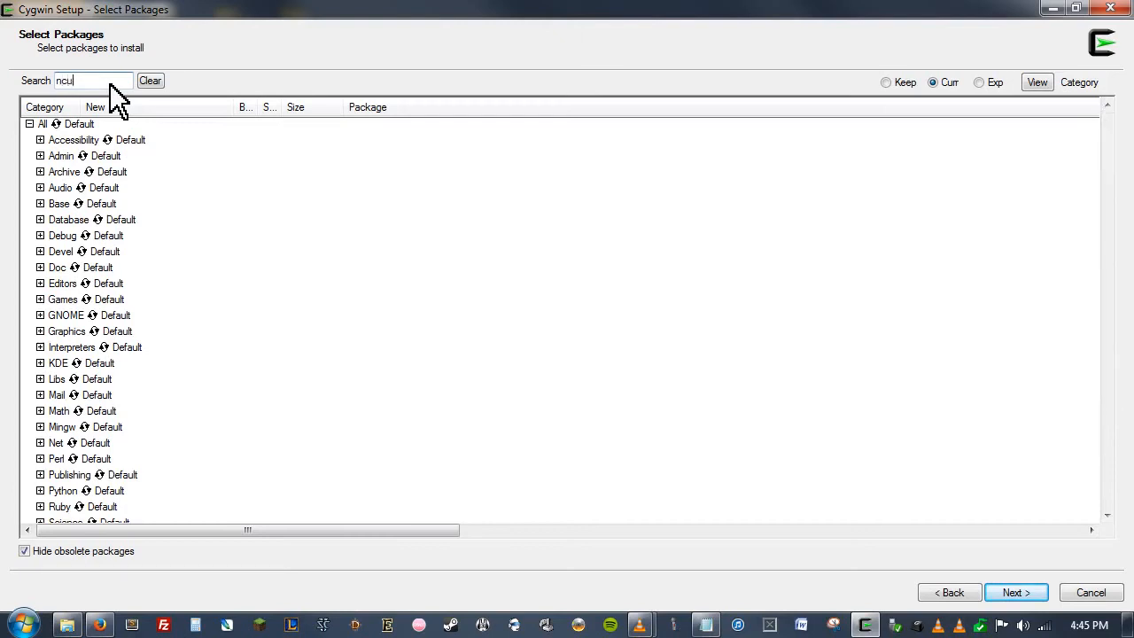
{"action": "type", "text": "rses"}
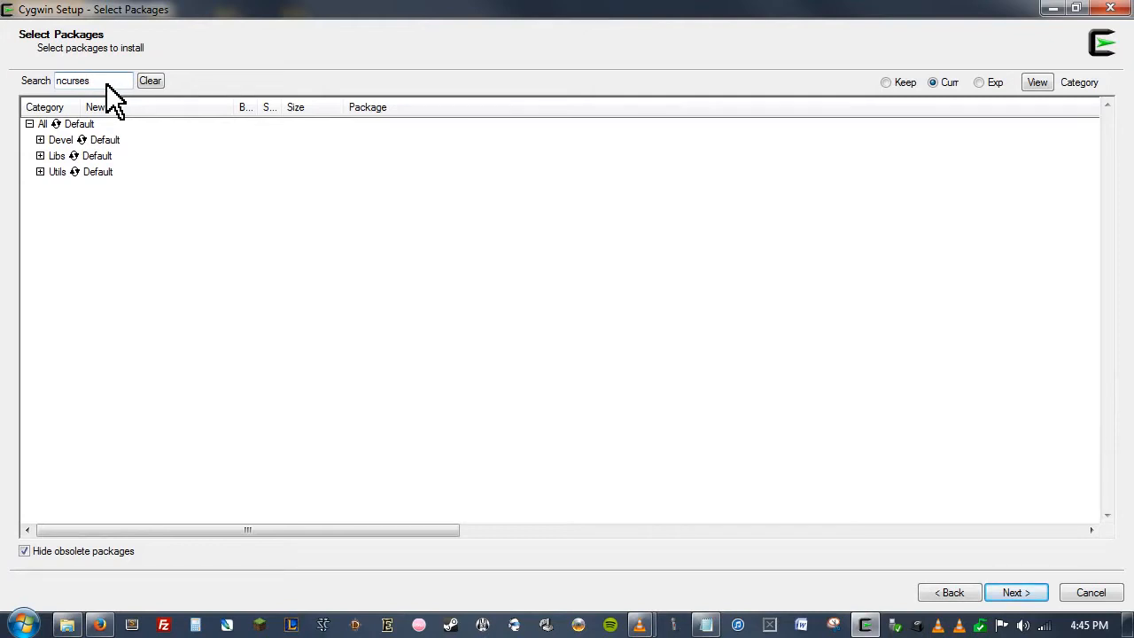
{"action": "left_click", "coordinate": [40, 172]}
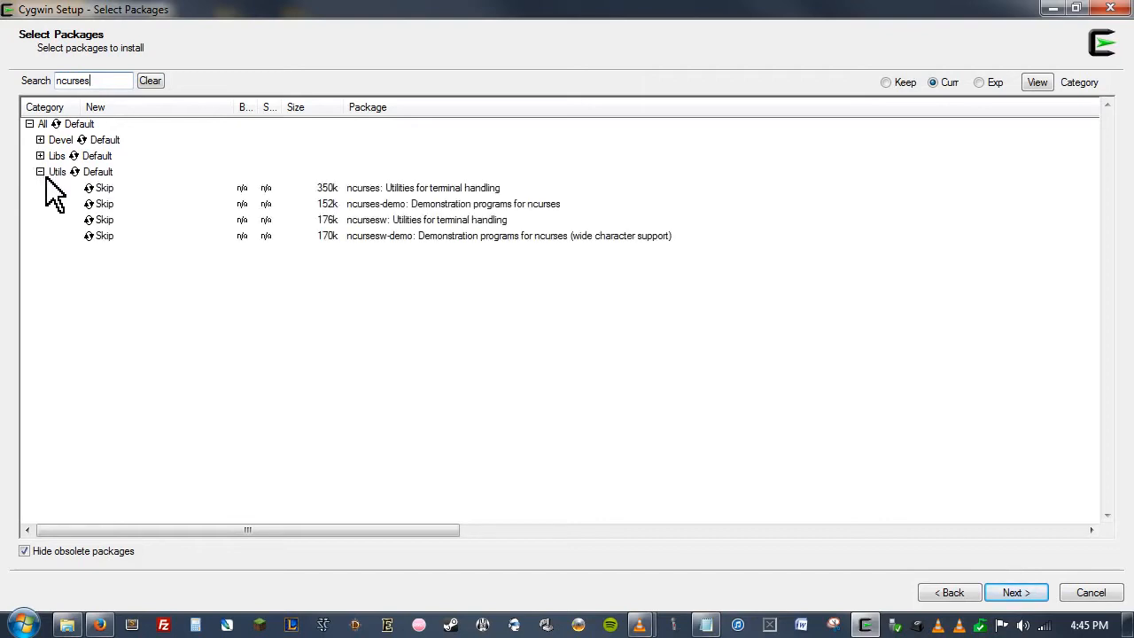
{"action": "left_click", "coordinate": [105, 189]}
Search the packages for vim and mark vim: Vi IMproved - enhanced vi editor in the Editors category for installation
{"action": "key", "text": "BackSpace"}
{"action": "key", "text": "BackSpace"}
{"action": "type", "text": "vim"}
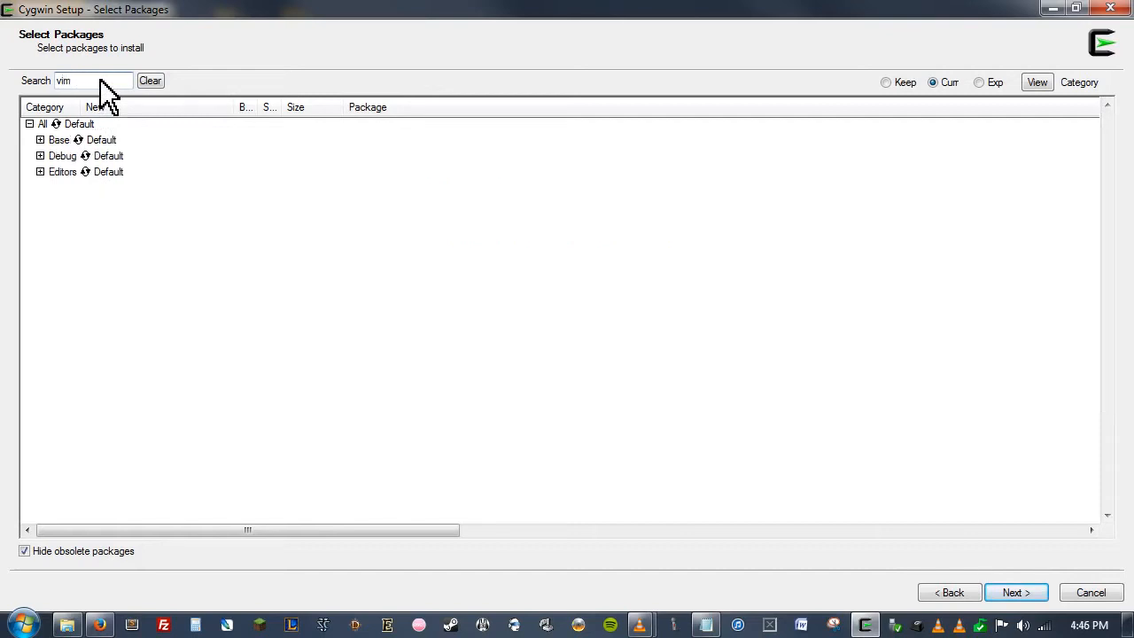
{"action": "left_click", "coordinate": [40, 172]}
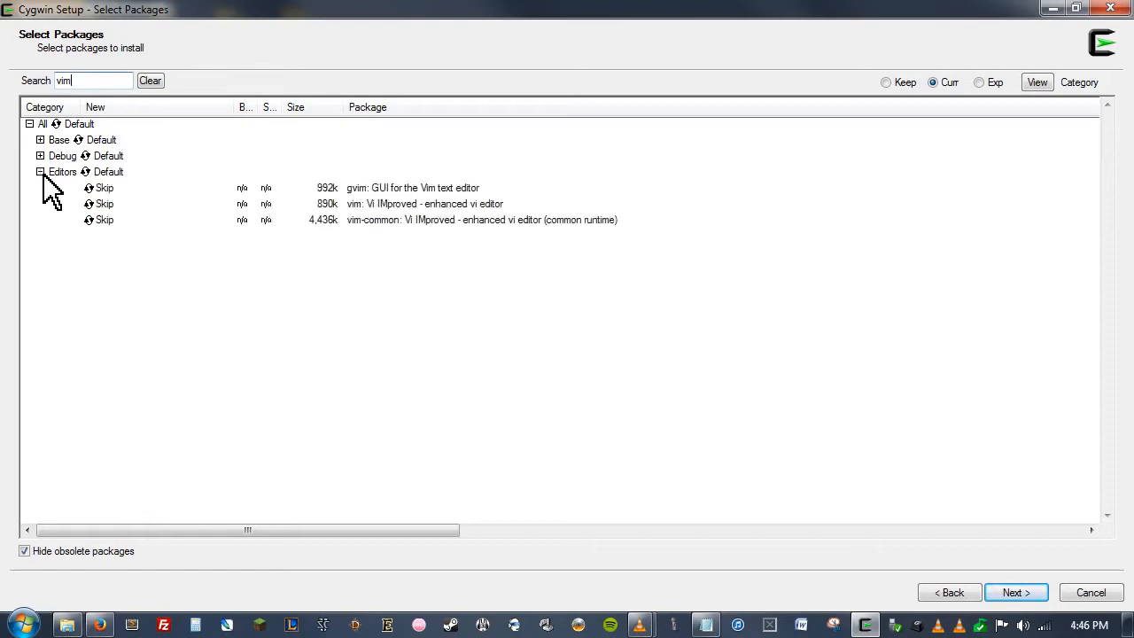
{"action": "left_click", "coordinate": [103, 204]}
Search the packages for clisp and mark clisp: An ANSI Common Lisp implementation in the Math category for installation
{"action": "key", "text": "BackSpace"}
{"action": "key", "text": "BackSpace"}
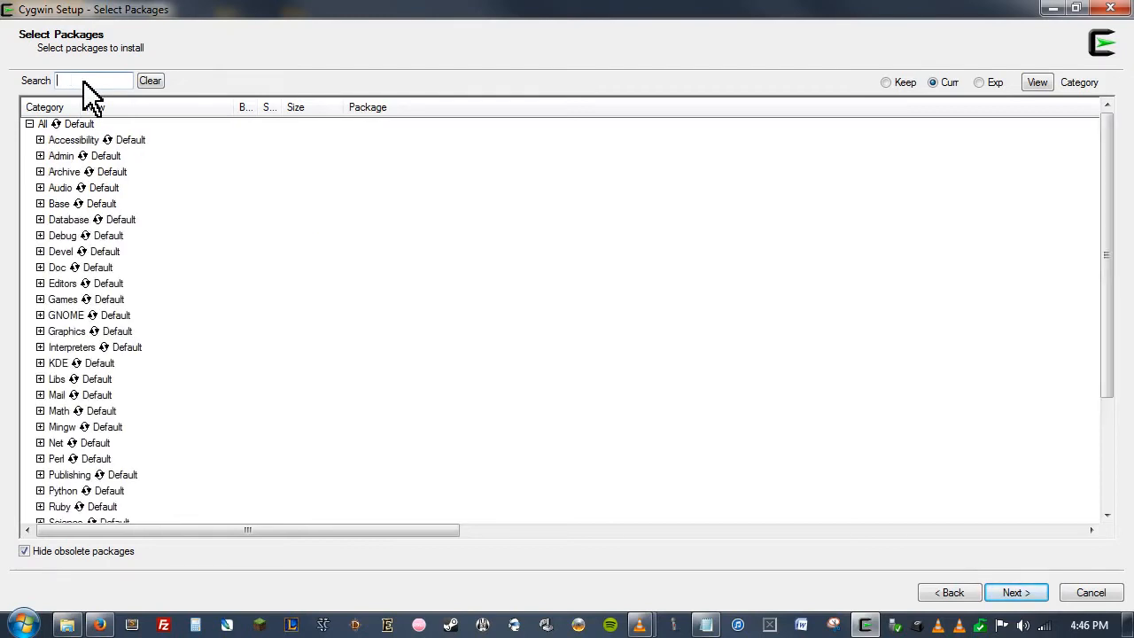
{"action": "type", "text": "clisp"}
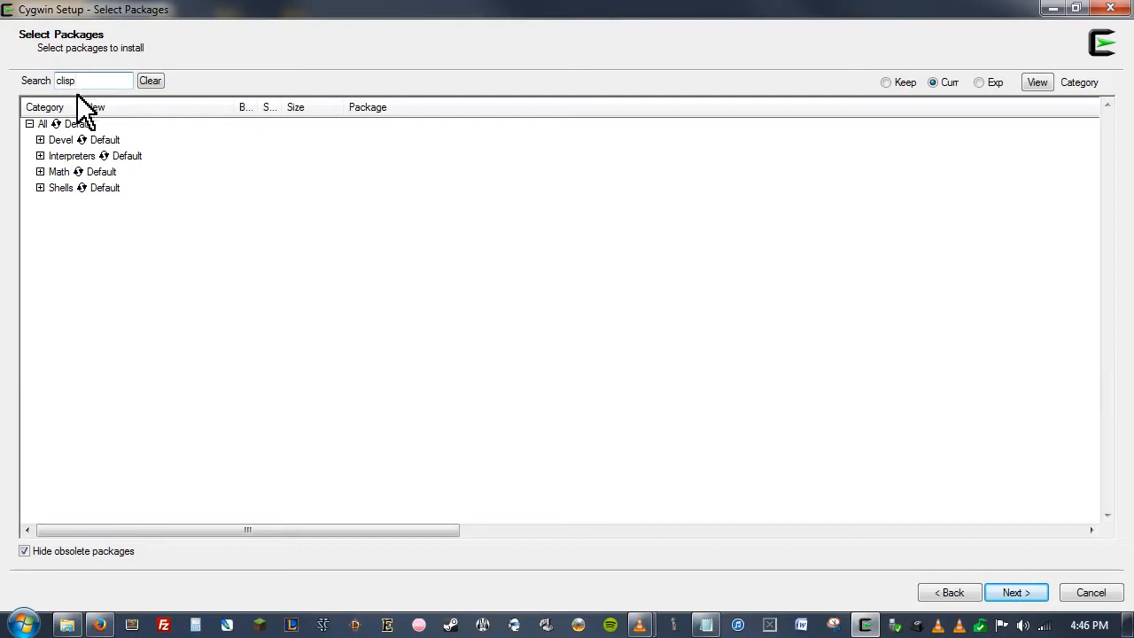
{"action": "left_click", "coordinate": [49, 173]}
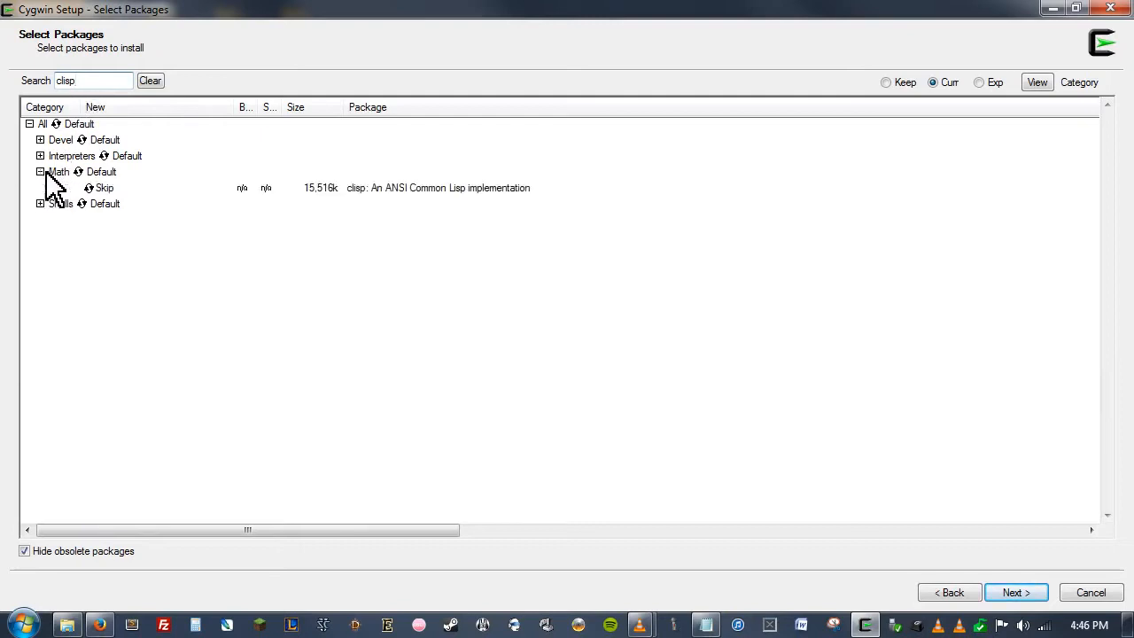
{"action": "left_click", "coordinate": [104, 188]}
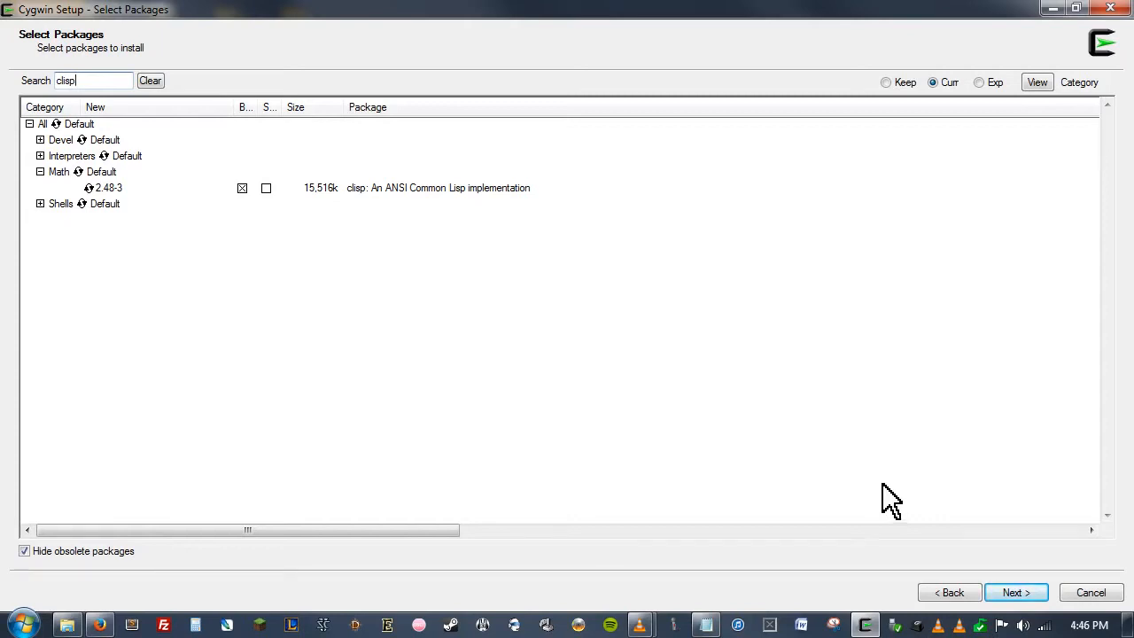
Confirm the package selection, review the dependencies and start the installation with the required packages selected
{"action": "left_click", "coordinate": [1017, 593]}
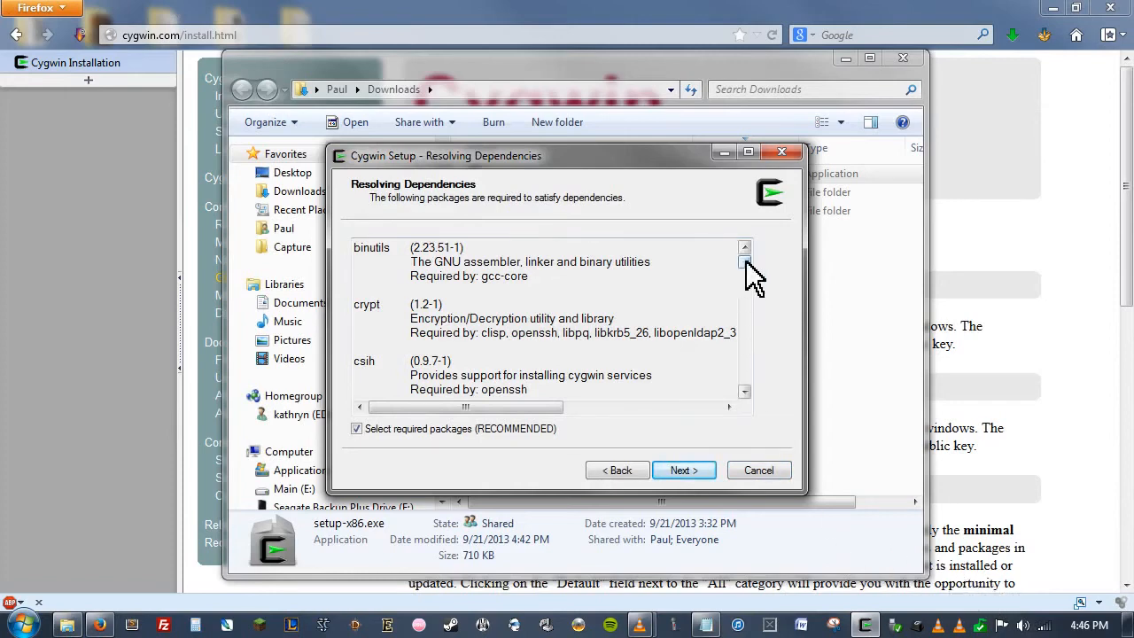
{"action": "mouse_move", "coordinate": [746, 261]}
{"action": "left_mouse_down"}
{"action": "mouse_move", "coordinate": [750, 385]}
{"action": "mouse_move", "coordinate": [754, 249]}
{"action": "left_mouse_up"}
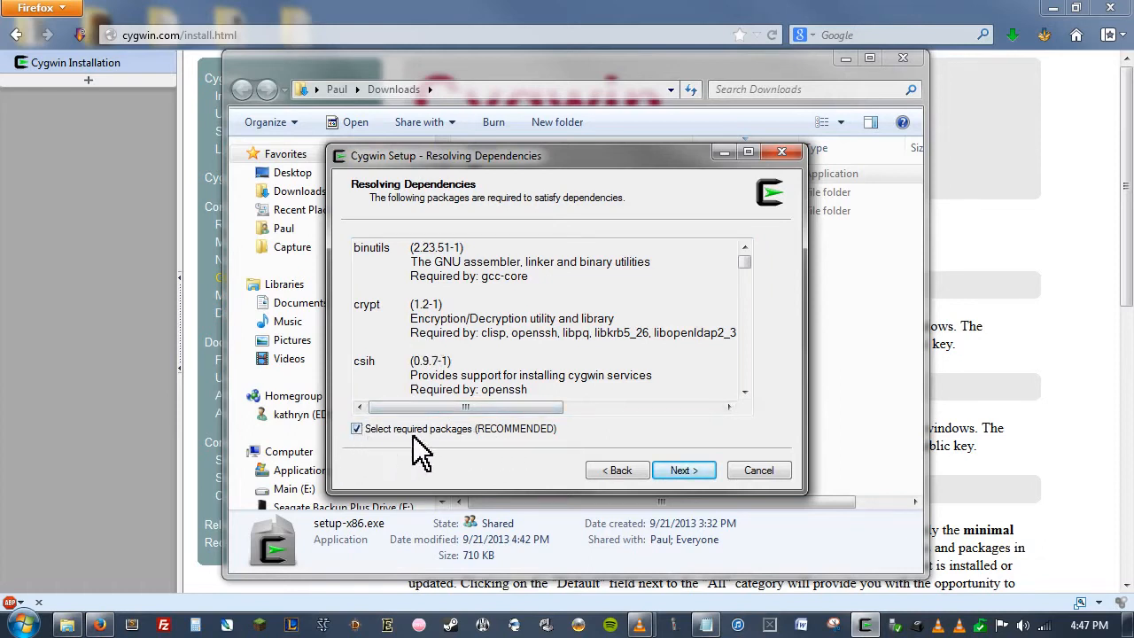
{"action": "left_click", "coordinate": [685, 469]}
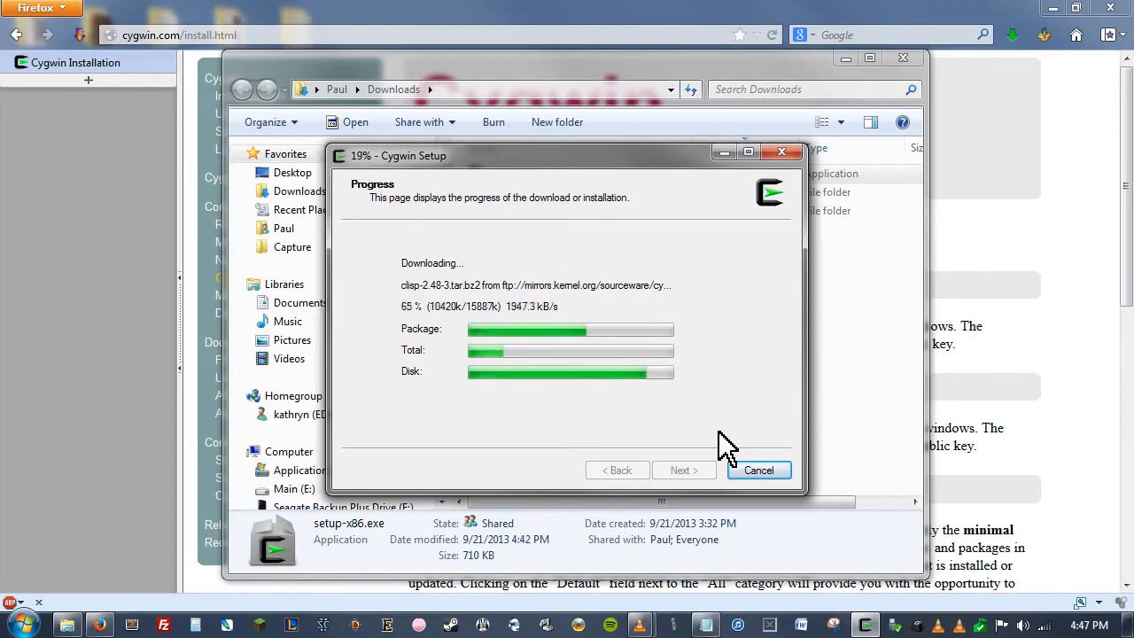
Close the Downloads folder and browser windows, and finish the Cygwin setup with only a desktop icon created
{"action": "left_click", "coordinate": [903, 58]}
{"action": "left_click", "coordinate": [1110, 7]}
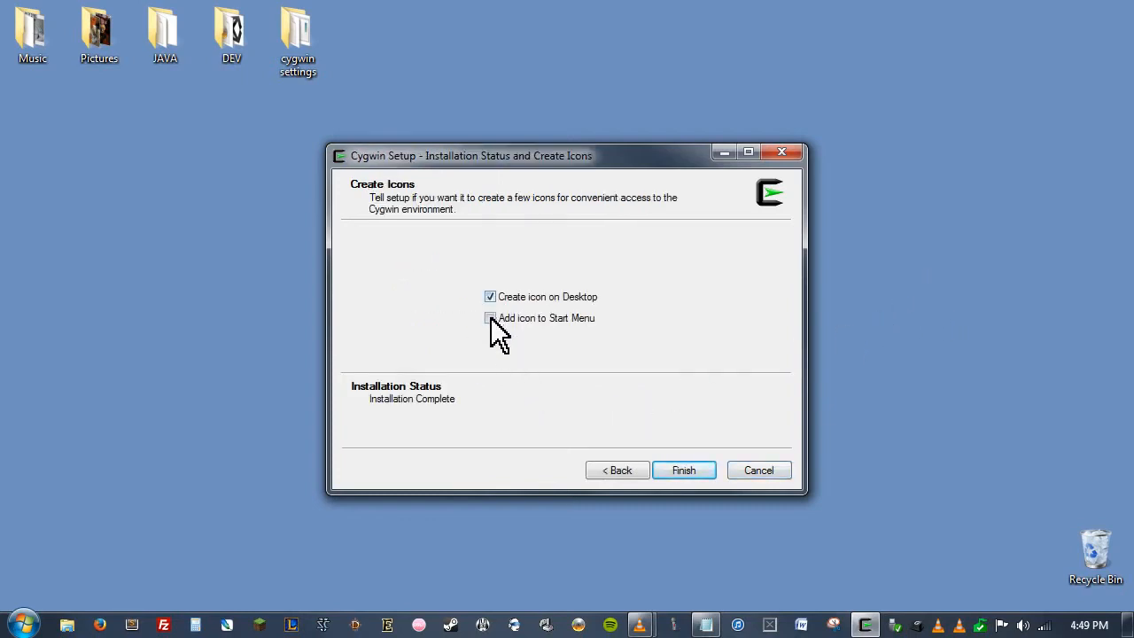
{"action": "left_click", "coordinate": [684, 469]}
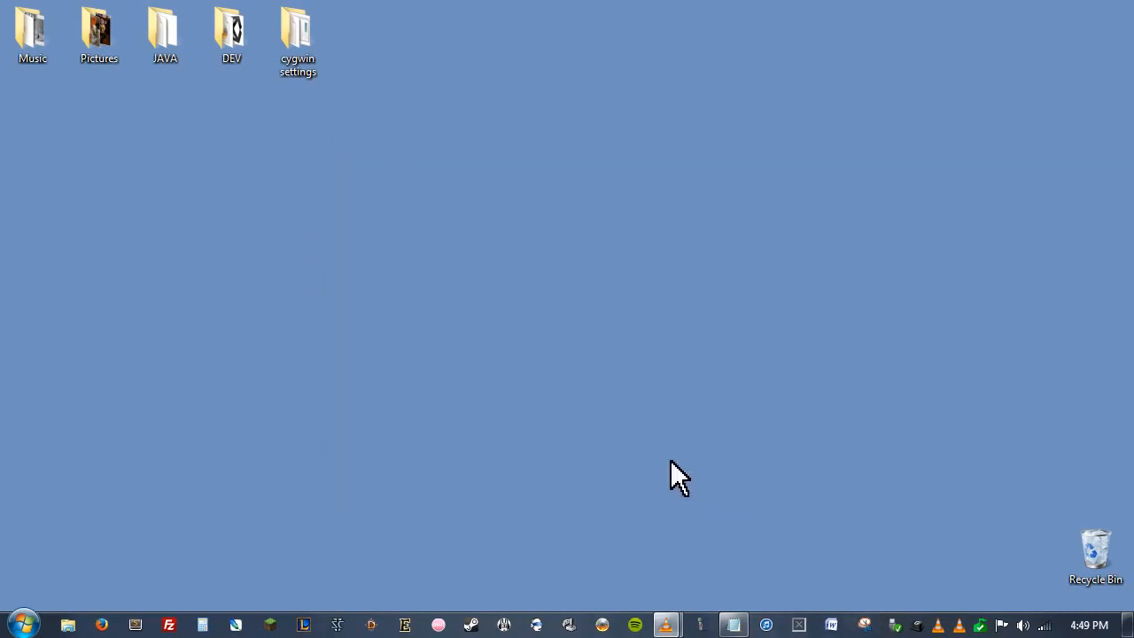
Launch Cygwin Terminal from its desktop shortcut and open the terminal options
{"action": "left_click", "coordinate": [34, 115]}
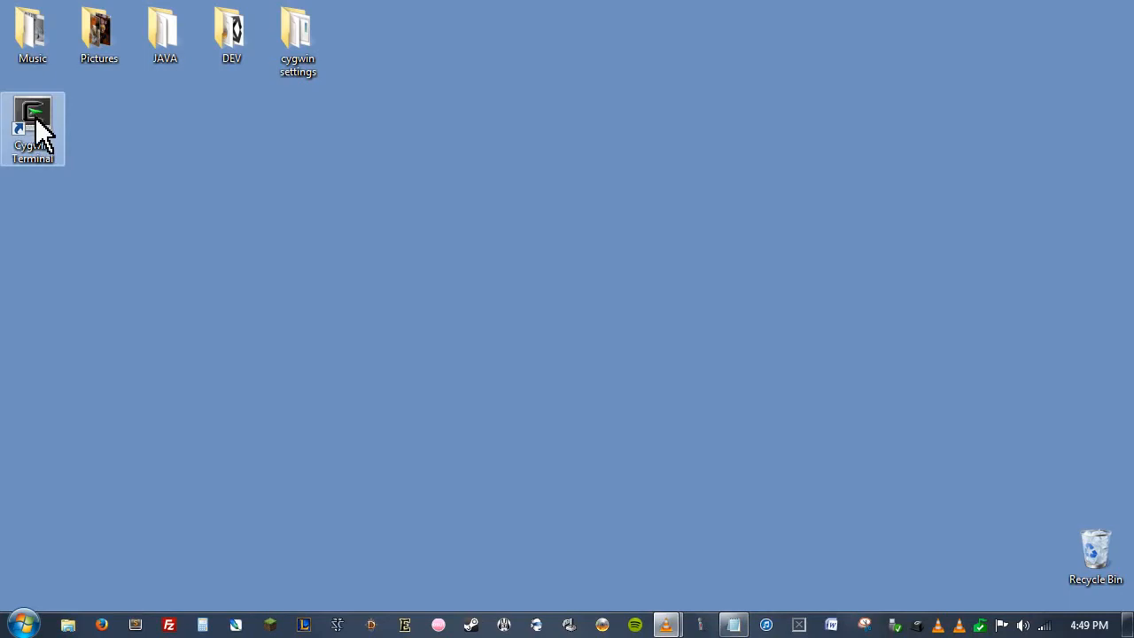
{"action": "double_click", "coordinate": [35, 117]}
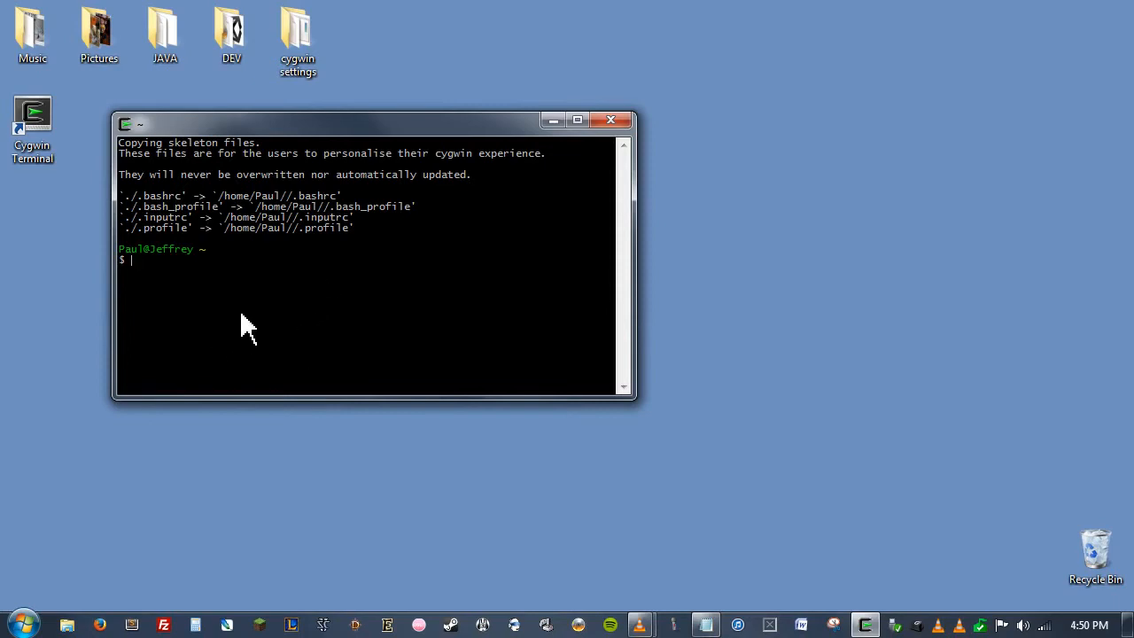
{"action": "right_click", "coordinate": [337, 251]}
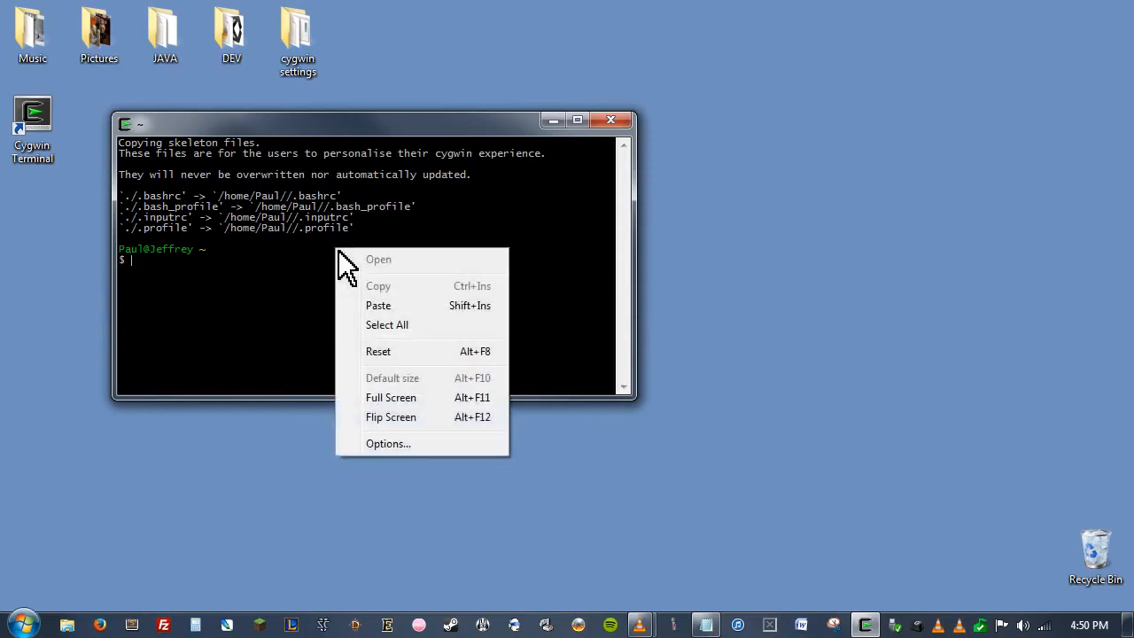
{"action": "left_click", "coordinate": [403, 449]}
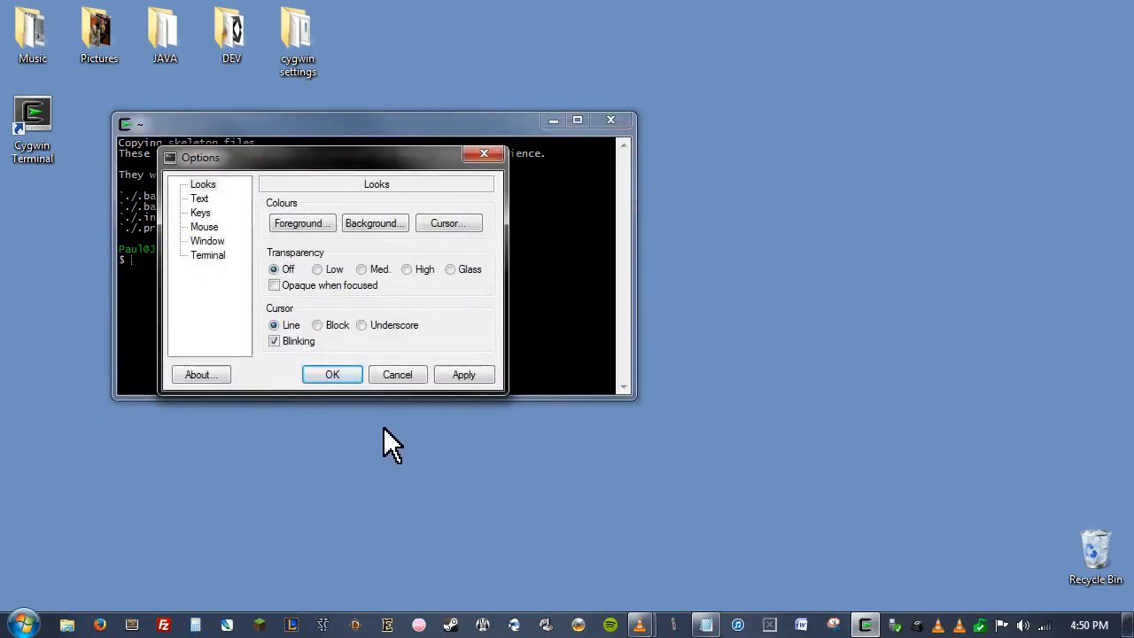
Set the terminal font to Inconsolata, Medium style, size 15
{"action": "left_click", "coordinate": [200, 199]}
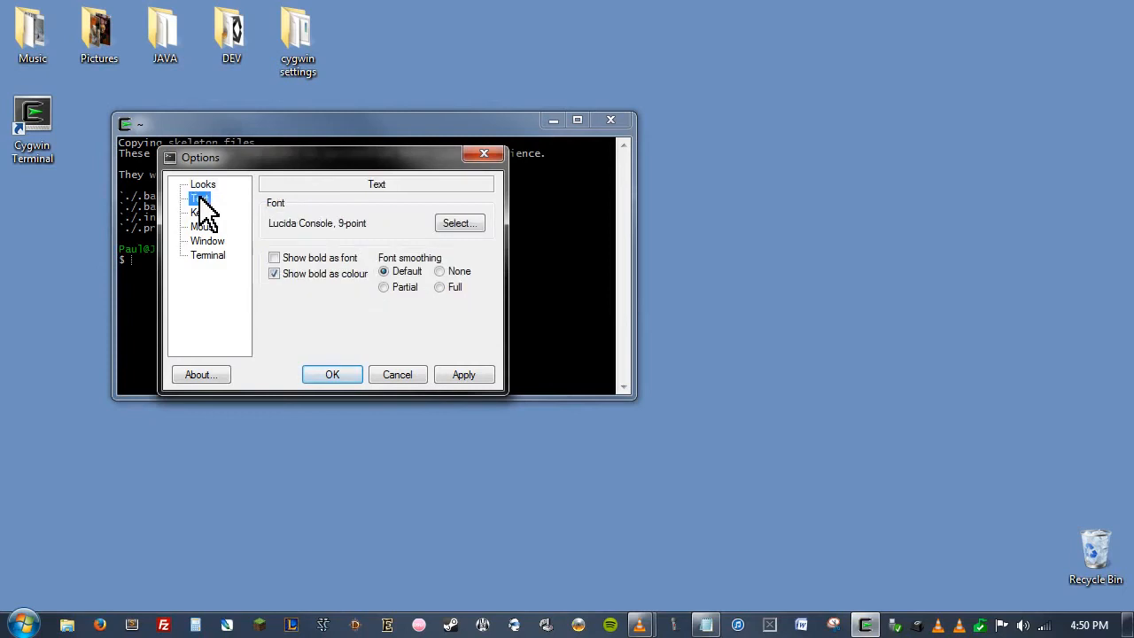
{"action": "left_click", "coordinate": [457, 223]}
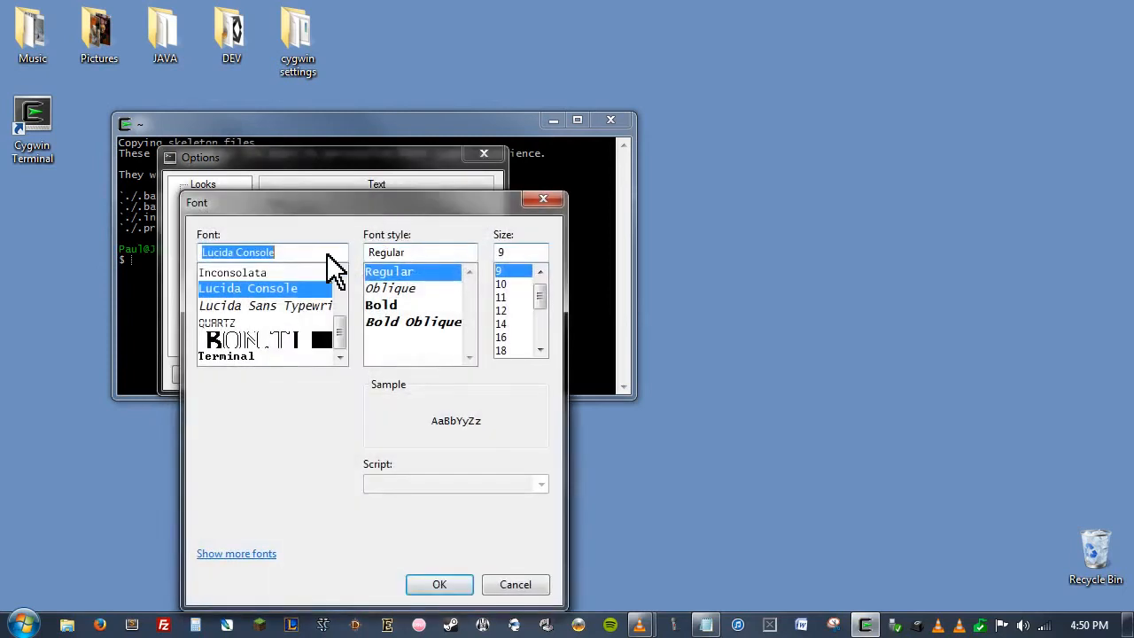
{"action": "left_click", "coordinate": [240, 273]}
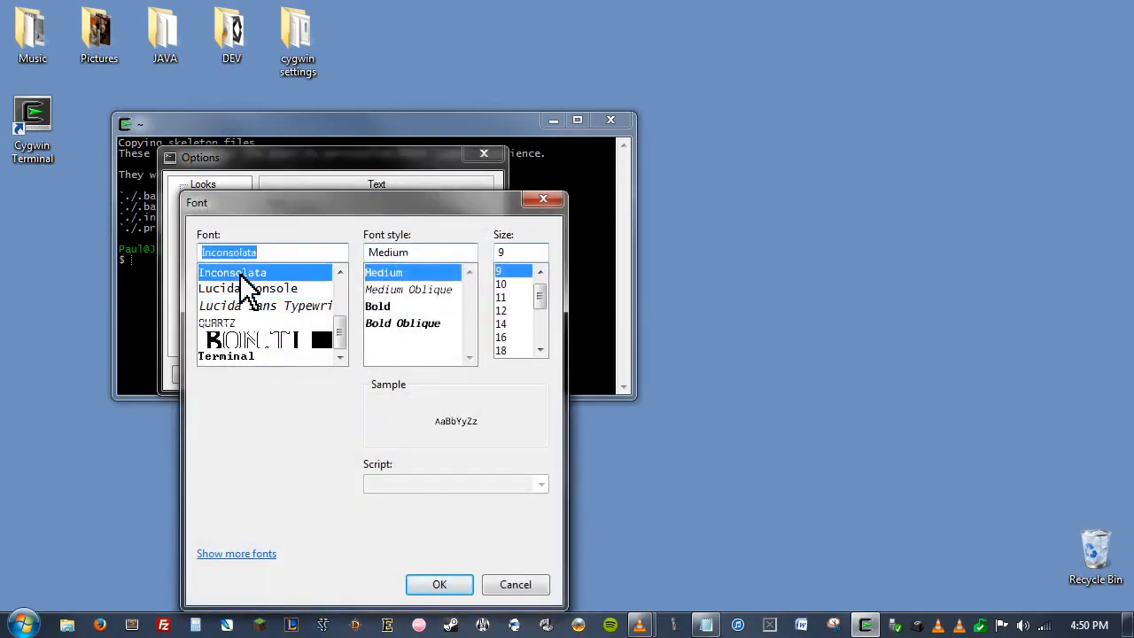
{"action": "left_click", "coordinate": [515, 257]}
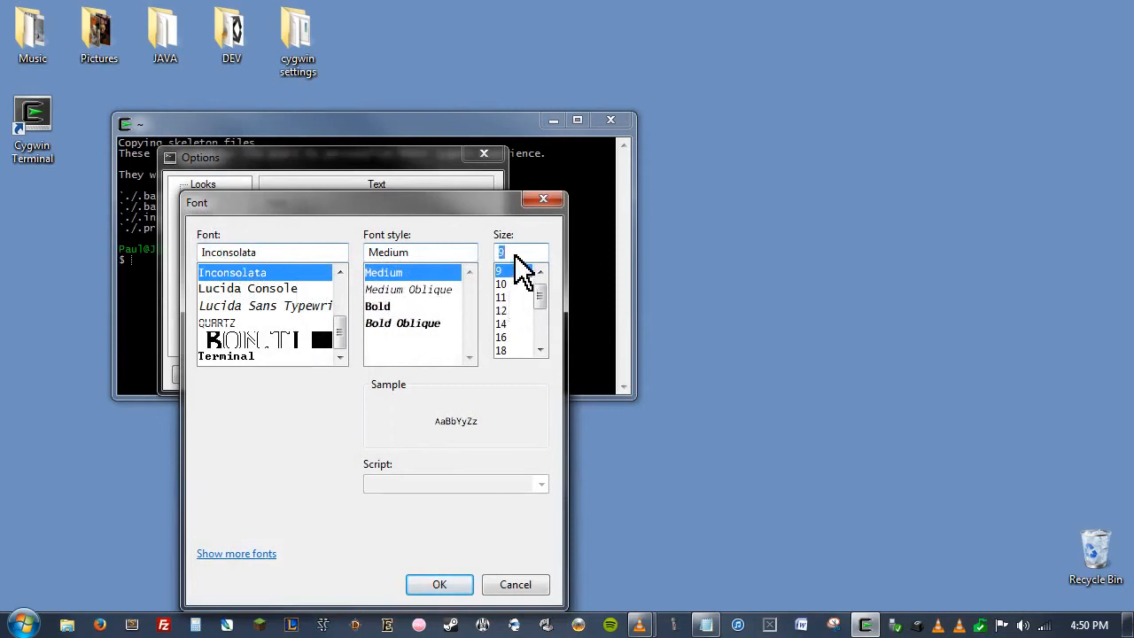
{"action": "type", "text": "15"}
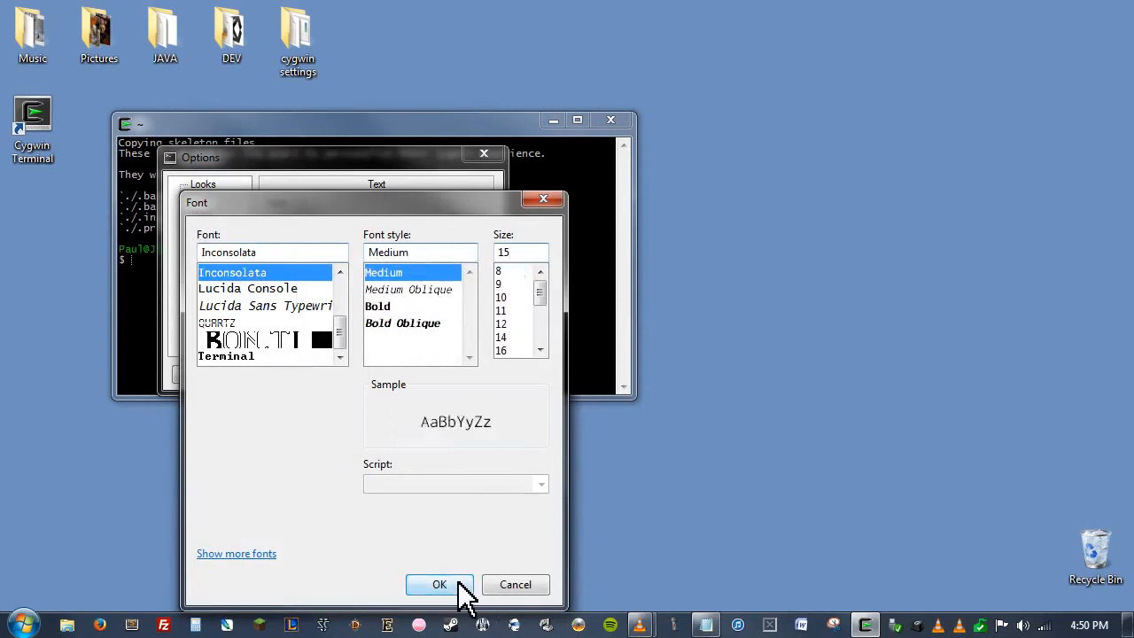
{"action": "left_click", "coordinate": [443, 586]}
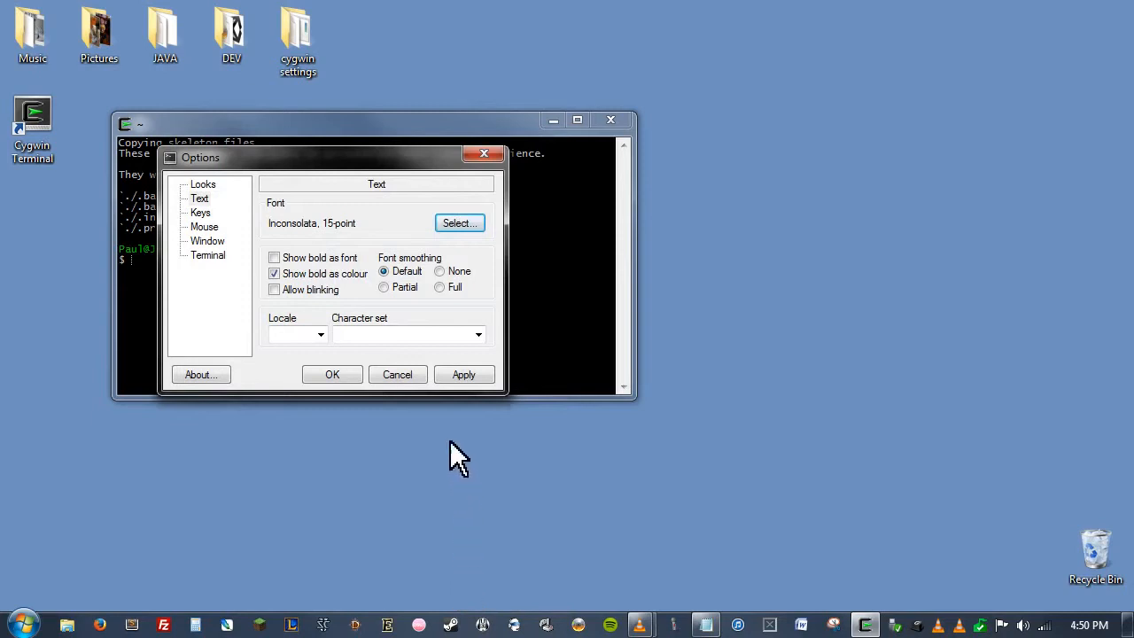
Set the terminal's transparency to Low, save the options and enlarge the terminal window
{"action": "left_click", "coordinate": [208, 186]}
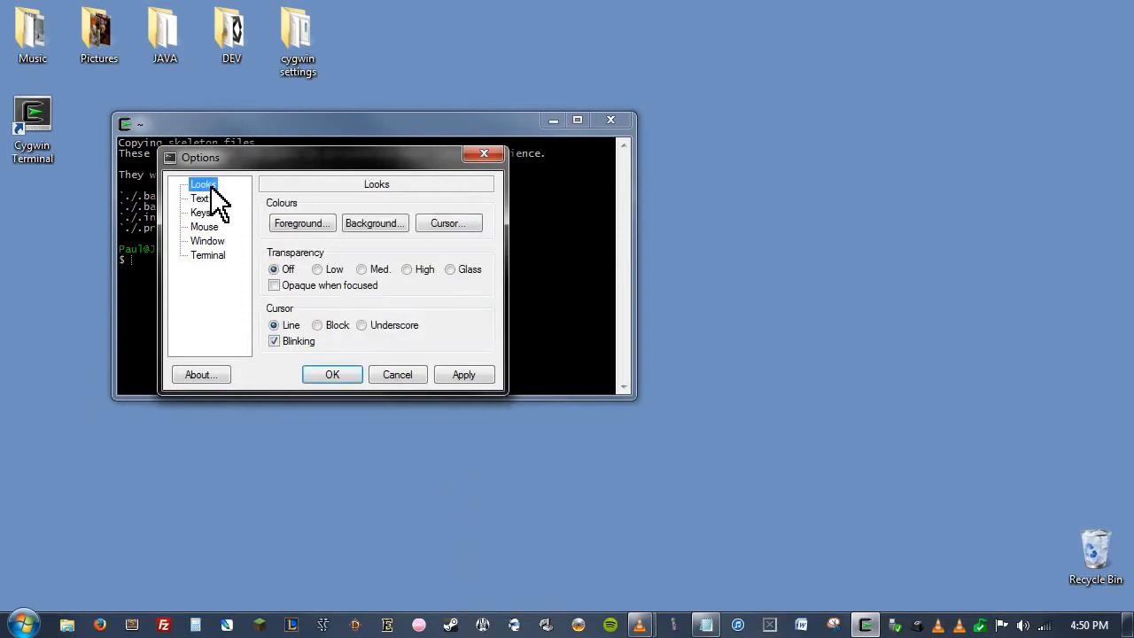
{"action": "left_click", "coordinate": [323, 271]}
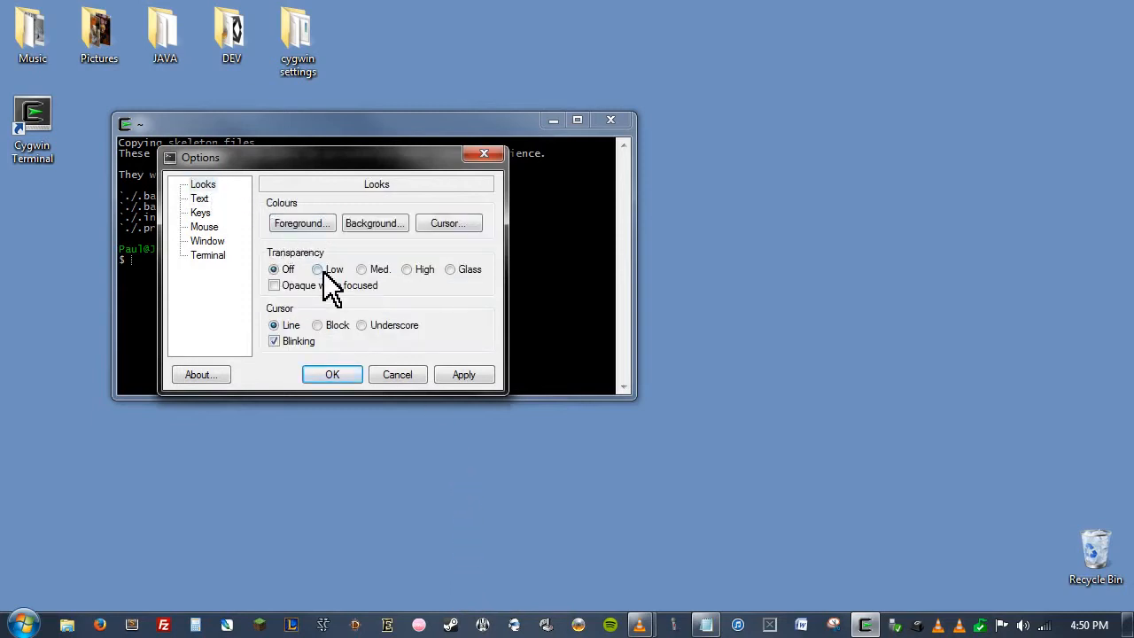
{"action": "left_click", "coordinate": [463, 378]}
{"action": "left_click", "coordinate": [333, 375]}
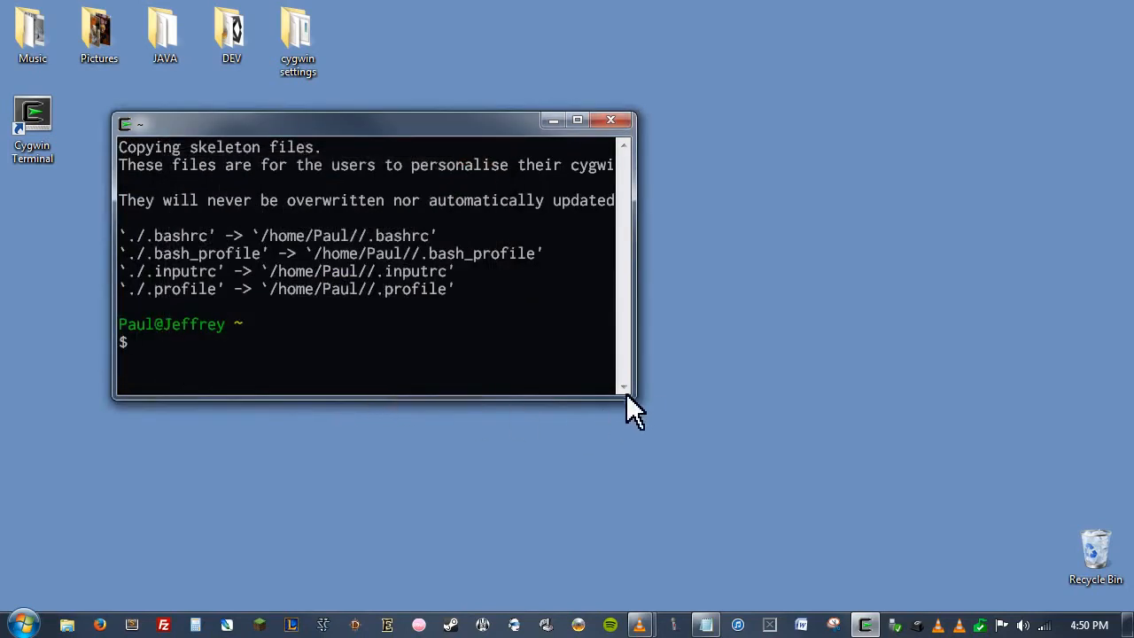
{"action": "left_click_drag", "start_coordinate": [639, 401], "coordinate": [845, 528]}
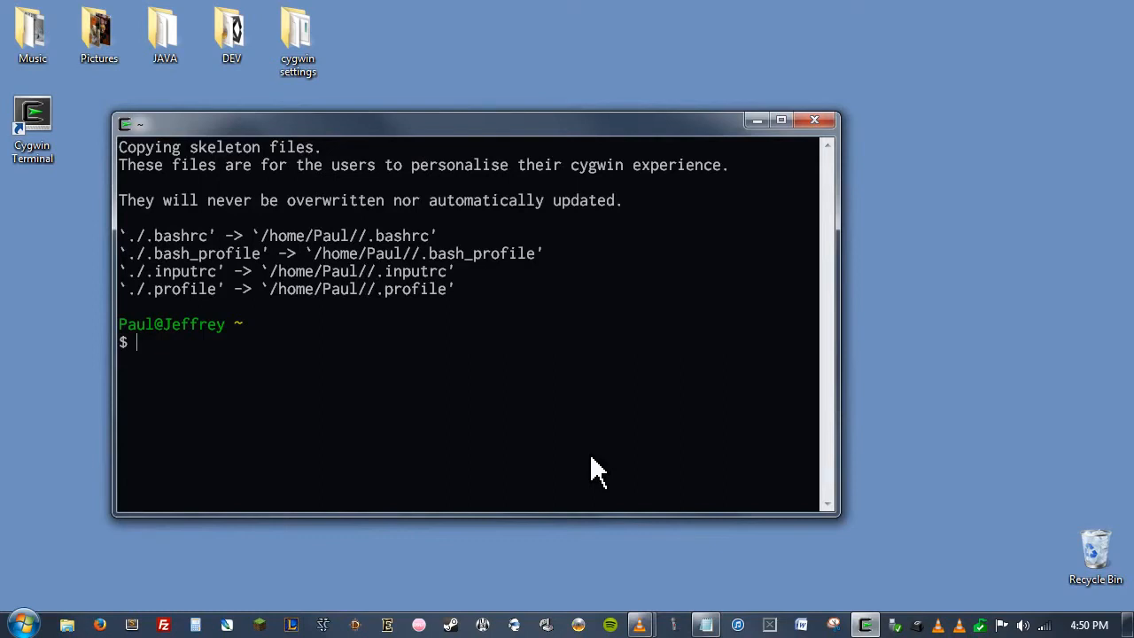
Create a directory named test in the Cygwin home directory, listing the contents before and after, and close the terminal
{"action": "type", "text": "ls"}
{"action": "key", "text": "Return"}
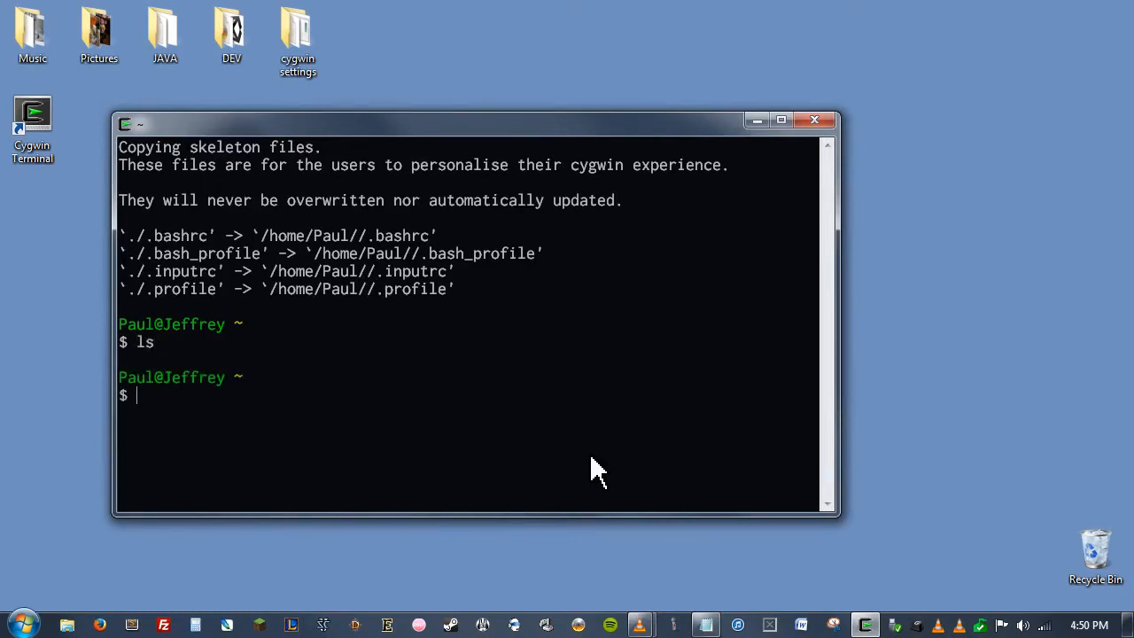
{"action": "type", "text": "mkdir test"}
{"action": "key", "text": "Return"}
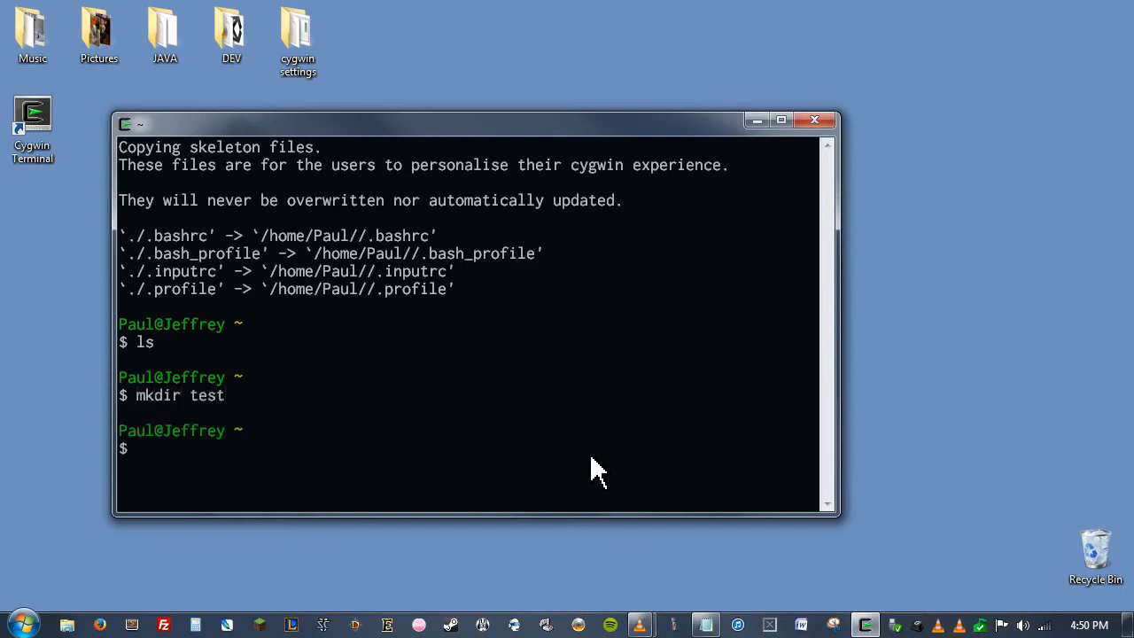
{"action": "type", "text": "ls"}
{"action": "key", "text": "Return"}
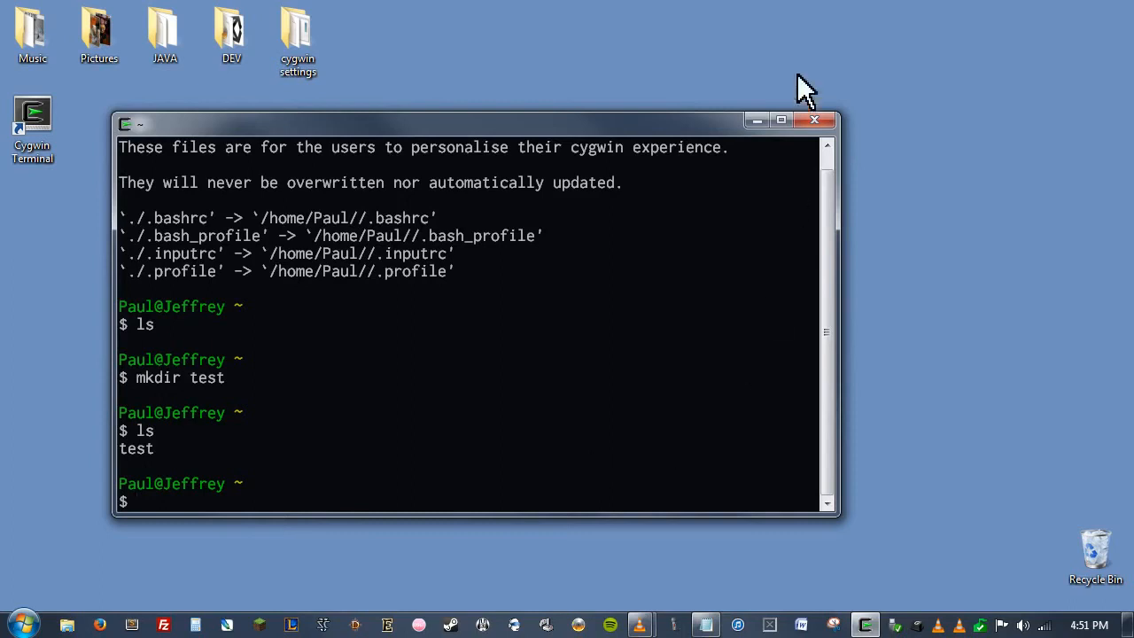
{"action": "left_click", "coordinate": [814, 121]}
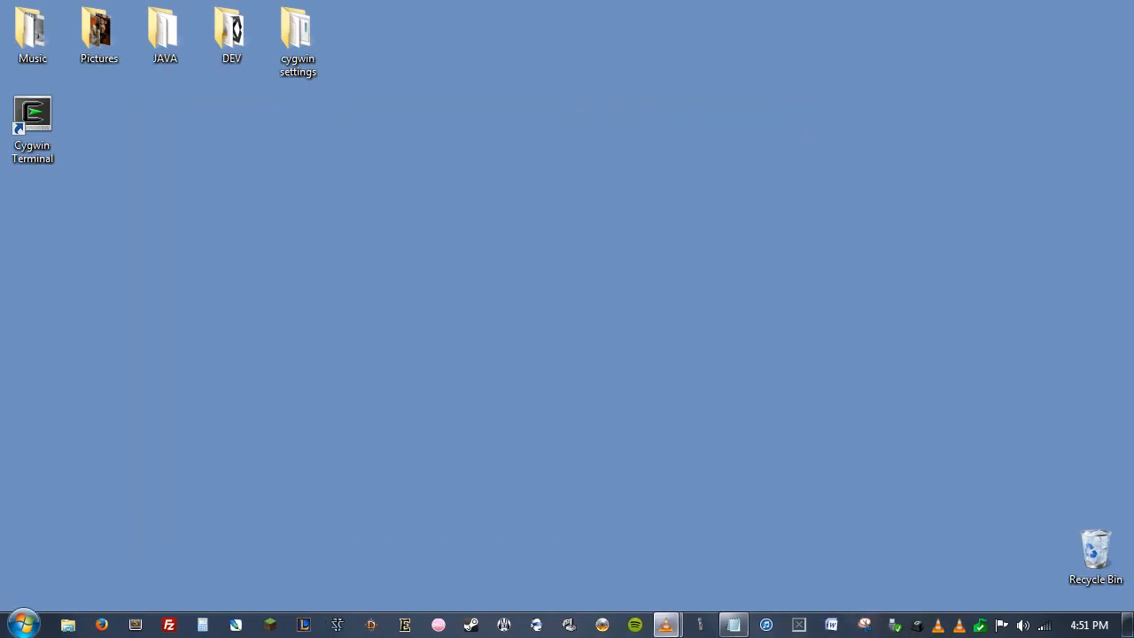
Browse in Windows Explorer to the user's home folder inside cygwin\home on the C: drive
{"action": "left_click", "coordinate": [67, 624]}
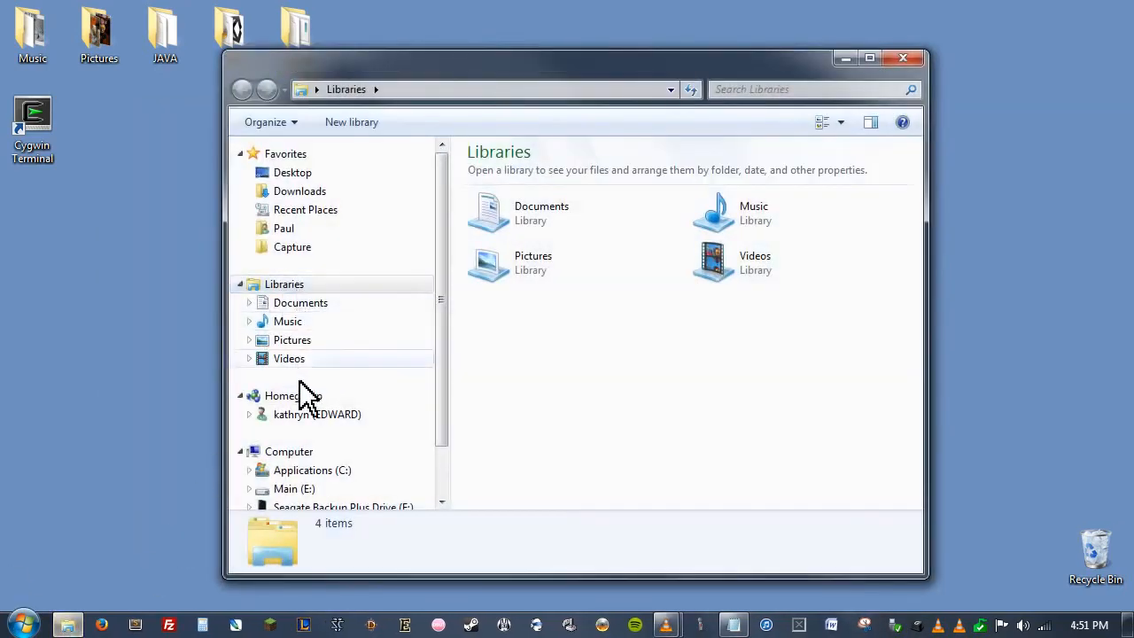
{"action": "left_click", "coordinate": [296, 470]}
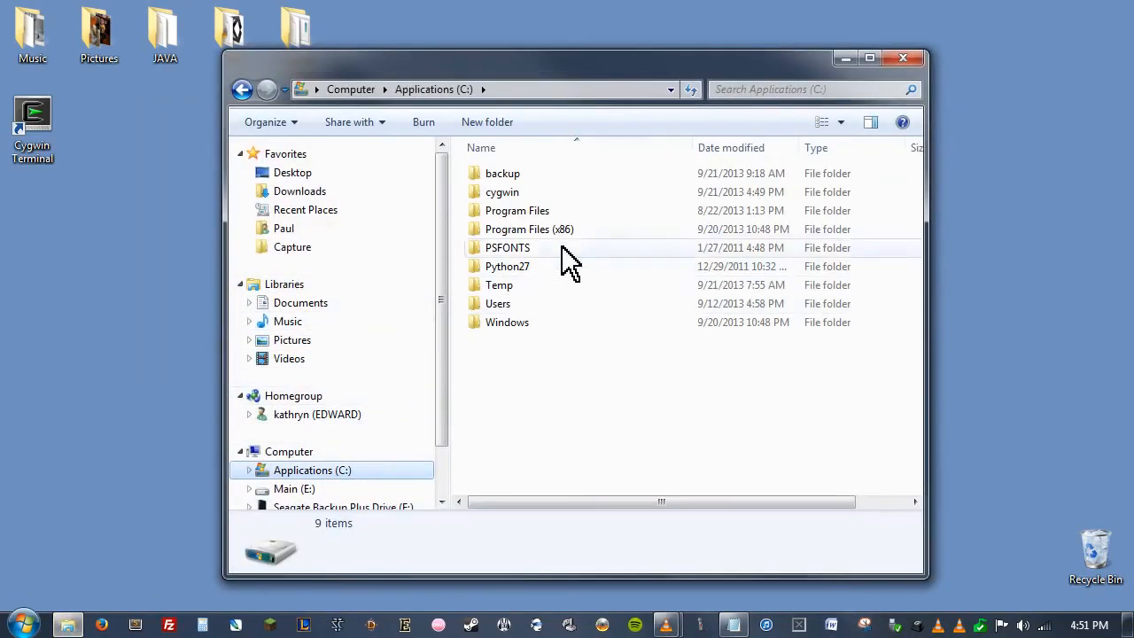
{"action": "double_click", "coordinate": [561, 196]}
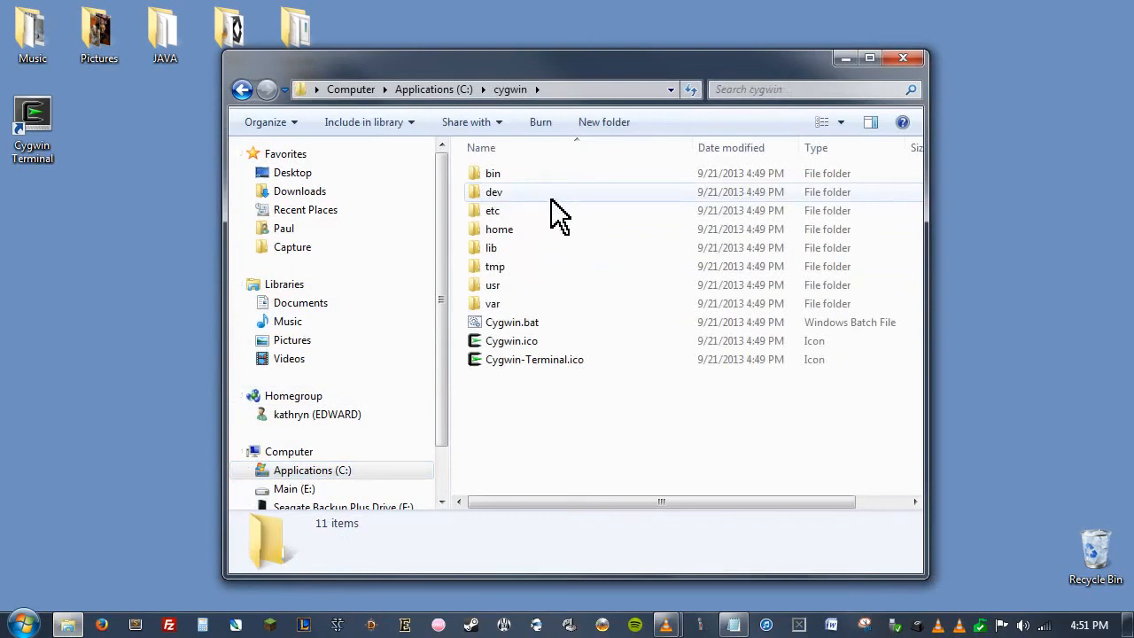
{"action": "double_click", "coordinate": [531, 229]}
{"action": "double_click", "coordinate": [514, 178]}
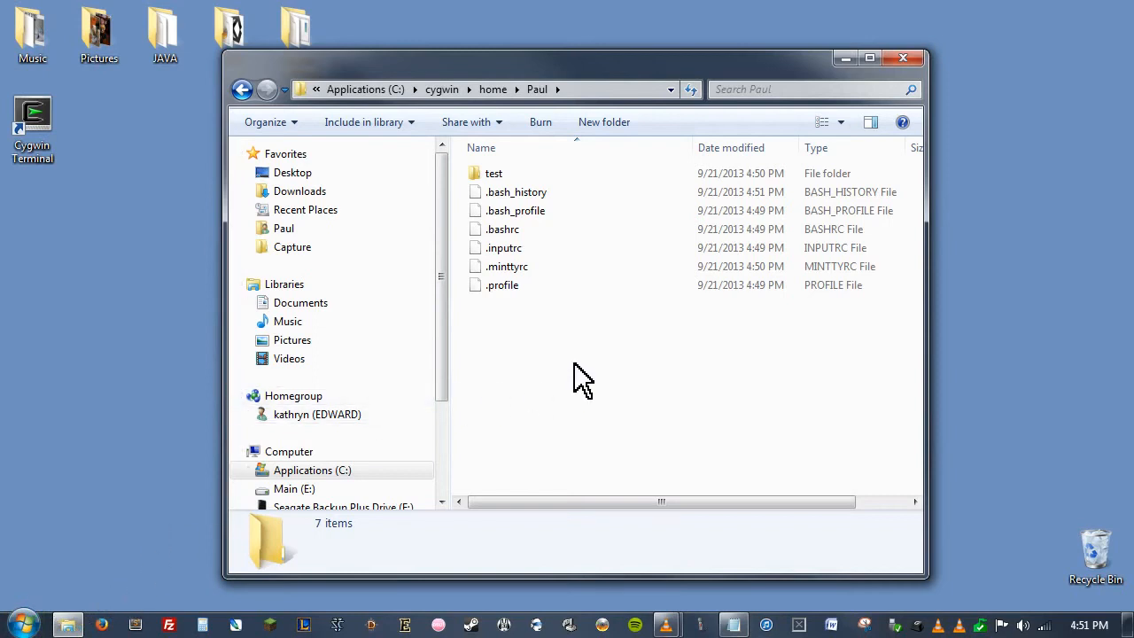
Create a new folder named home in the user's Windows profile folder
{"action": "left_click", "coordinate": [283, 231]}
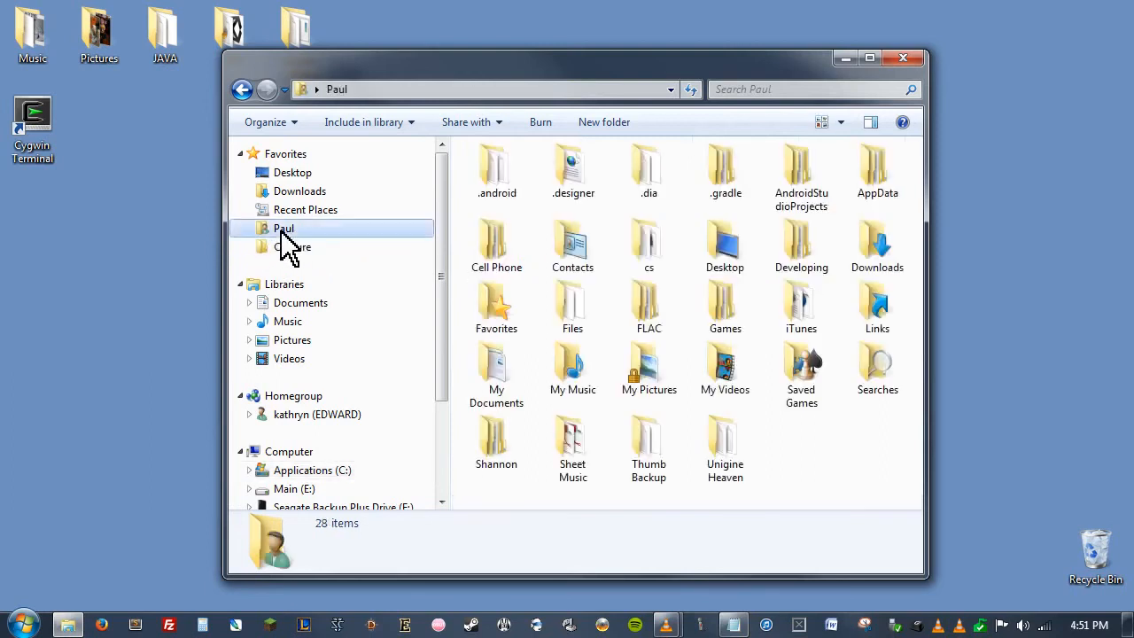
{"action": "right_click", "coordinate": [822, 461]}
{"action": "mouse_move", "coordinate": [916, 446]}
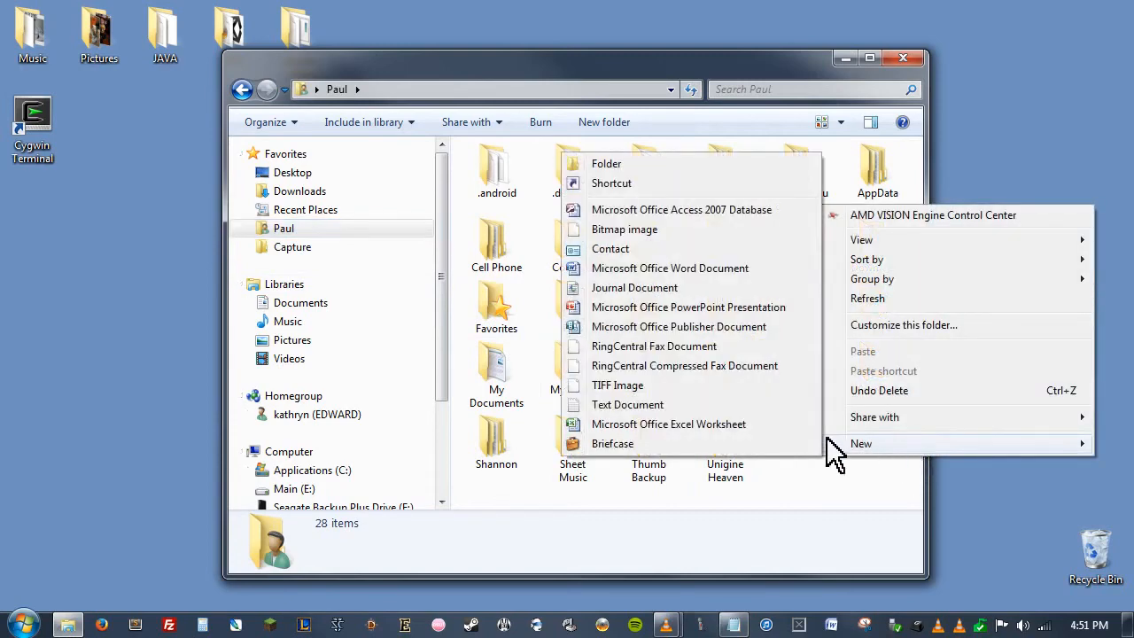
{"action": "left_click", "coordinate": [650, 167]}
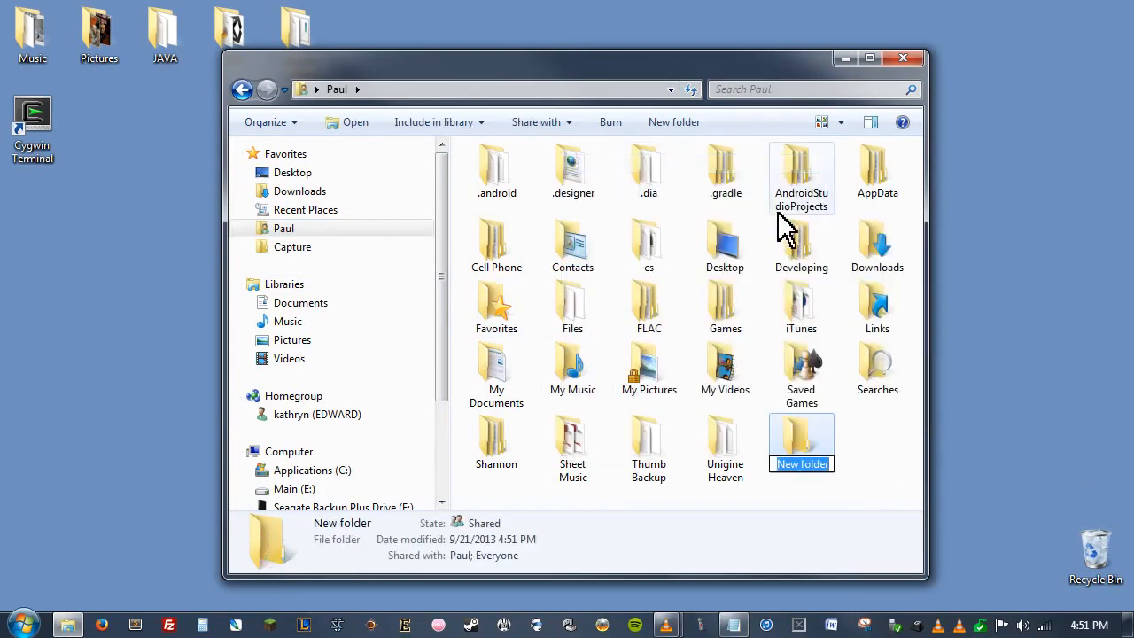
{"action": "type", "text": "home"}
{"action": "key", "text": "Return"}
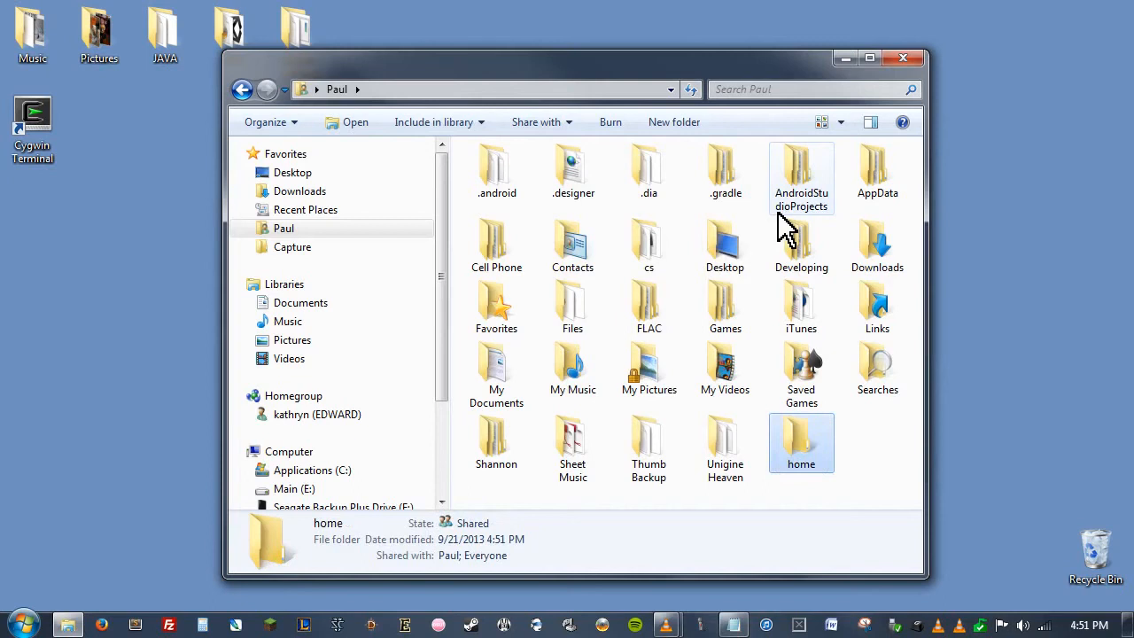
Open the new home folder and copy its full path
{"action": "double_click", "coordinate": [822, 454]}
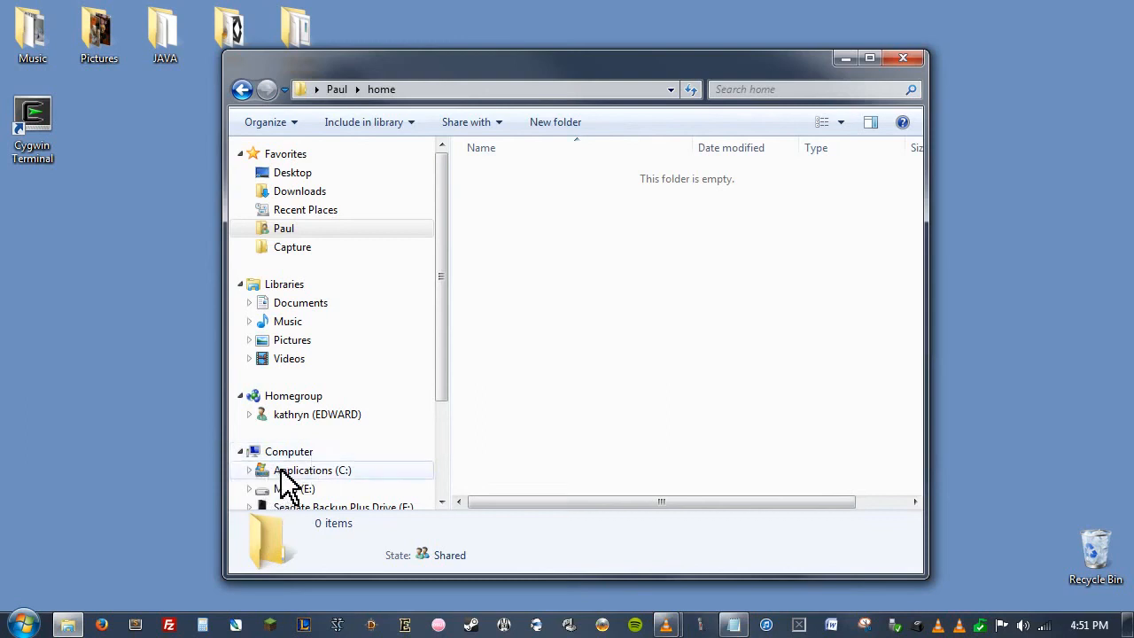
{"action": "left_click", "coordinate": [427, 90]}
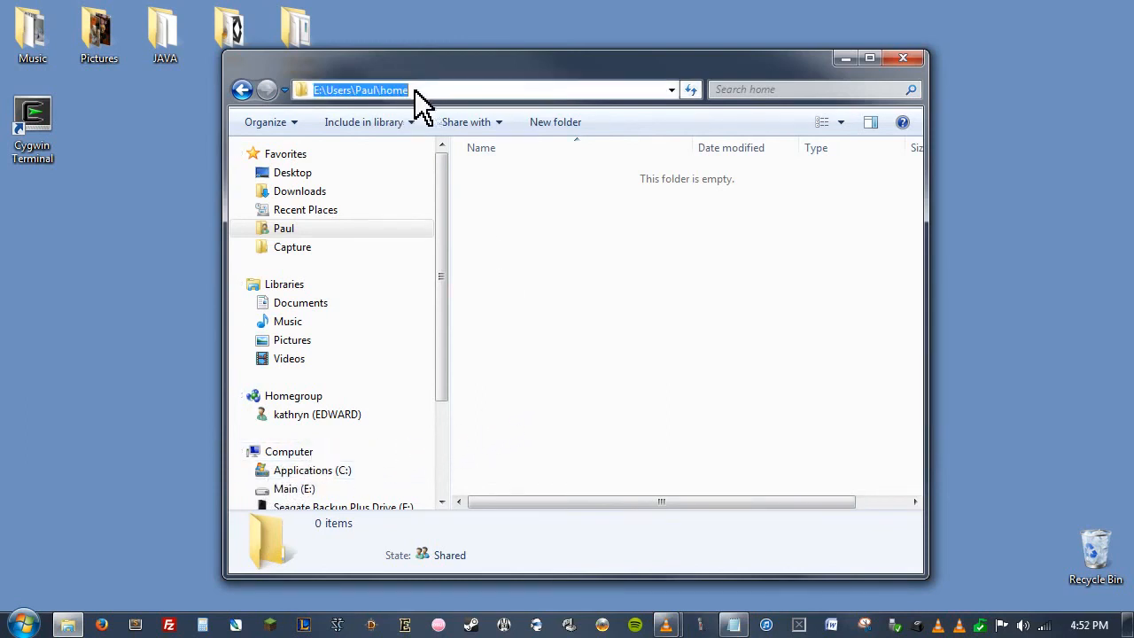
{"action": "left_click", "coordinate": [543, 251]}
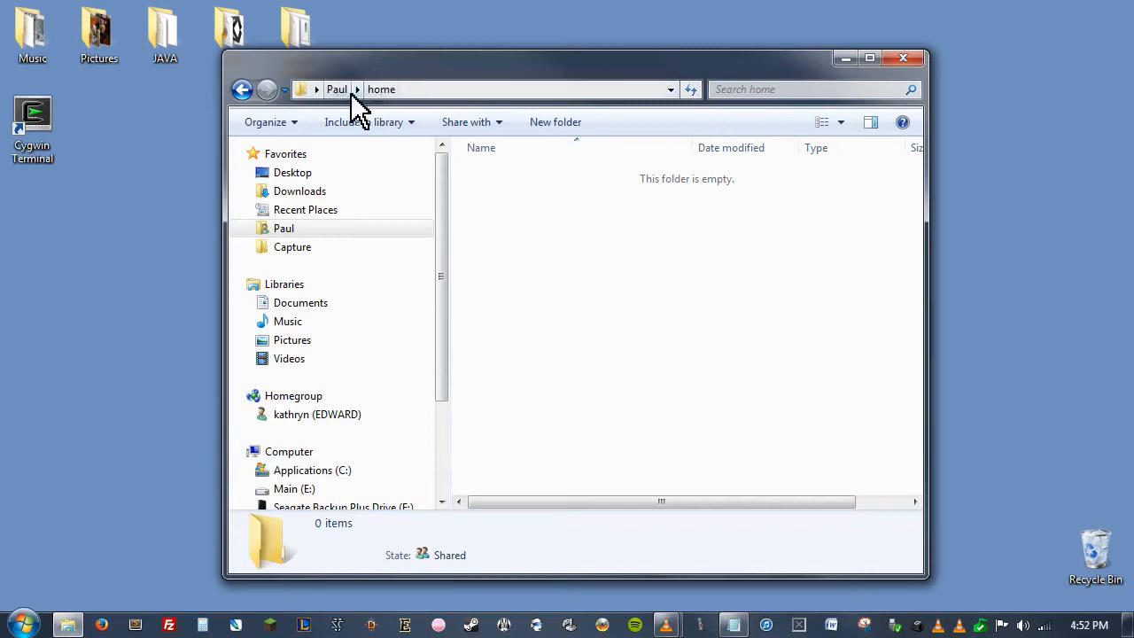
{"action": "left_click", "coordinate": [457, 90]}
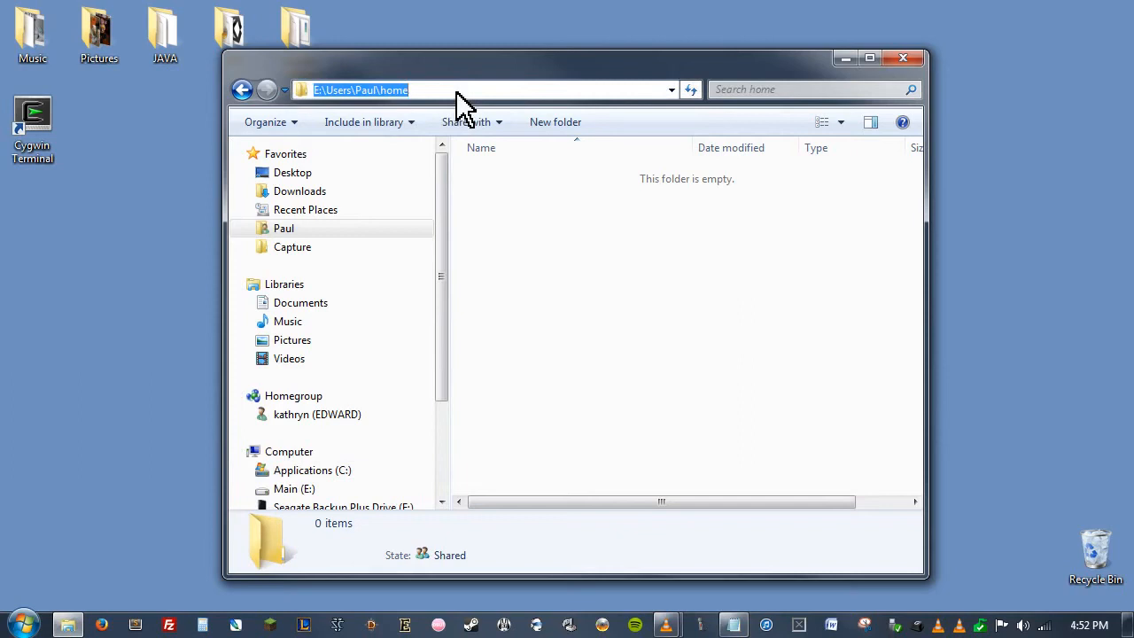
{"action": "right_click", "coordinate": [381, 92]}
{"action": "left_click", "coordinate": [445, 150]}
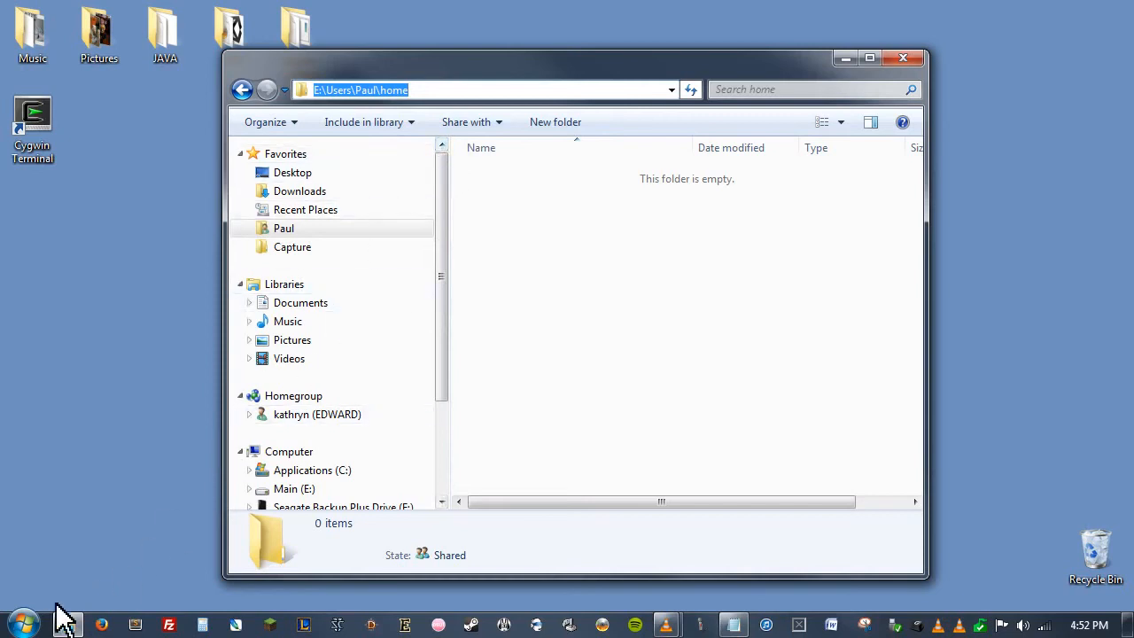
Search Windows for "variables", open the account's environment variables and add a user variable HOME with the copied folder path
{"action": "left_click", "coordinate": [26, 620]}
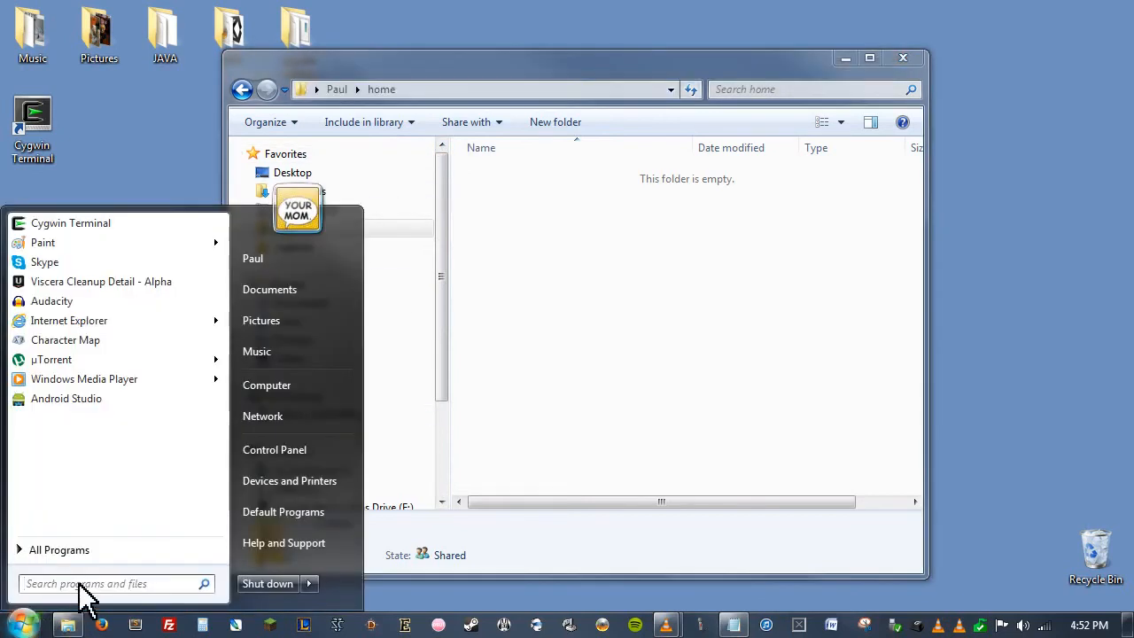
{"action": "type", "text": "variables"}
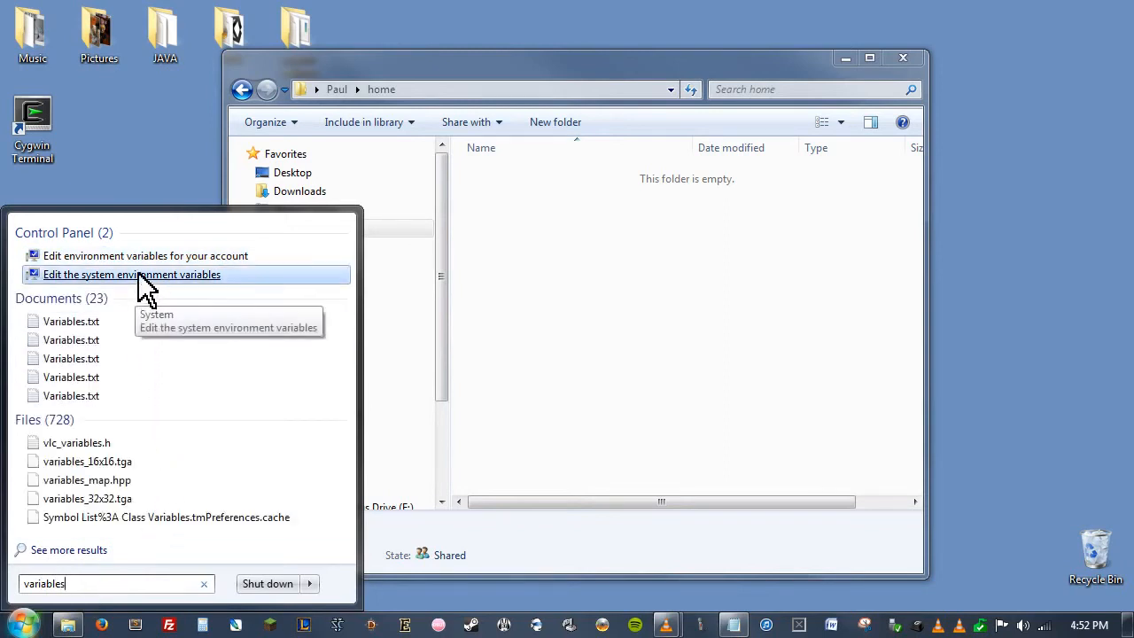
{"action": "left_click", "coordinate": [197, 257]}
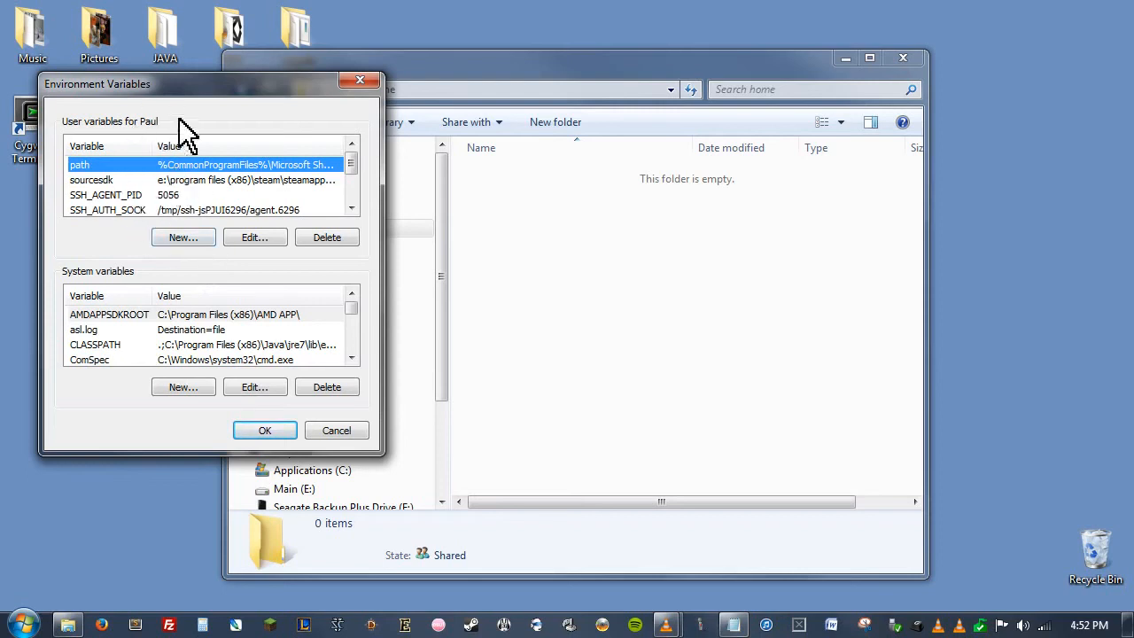
{"action": "left_click", "coordinate": [183, 237]}
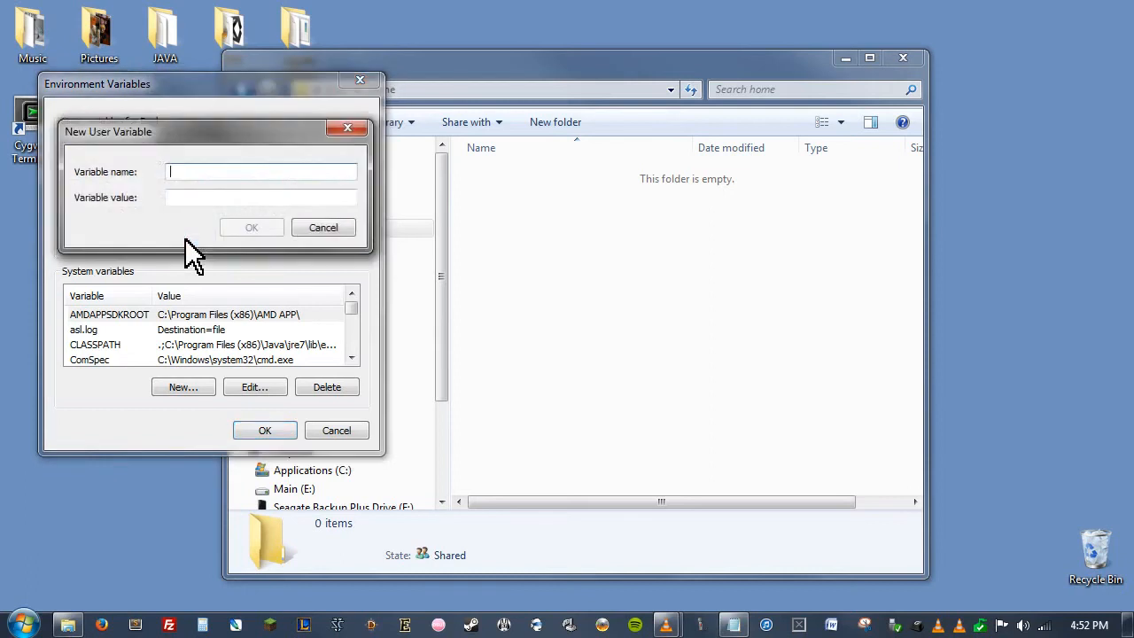
{"action": "type", "text": "HOME"}
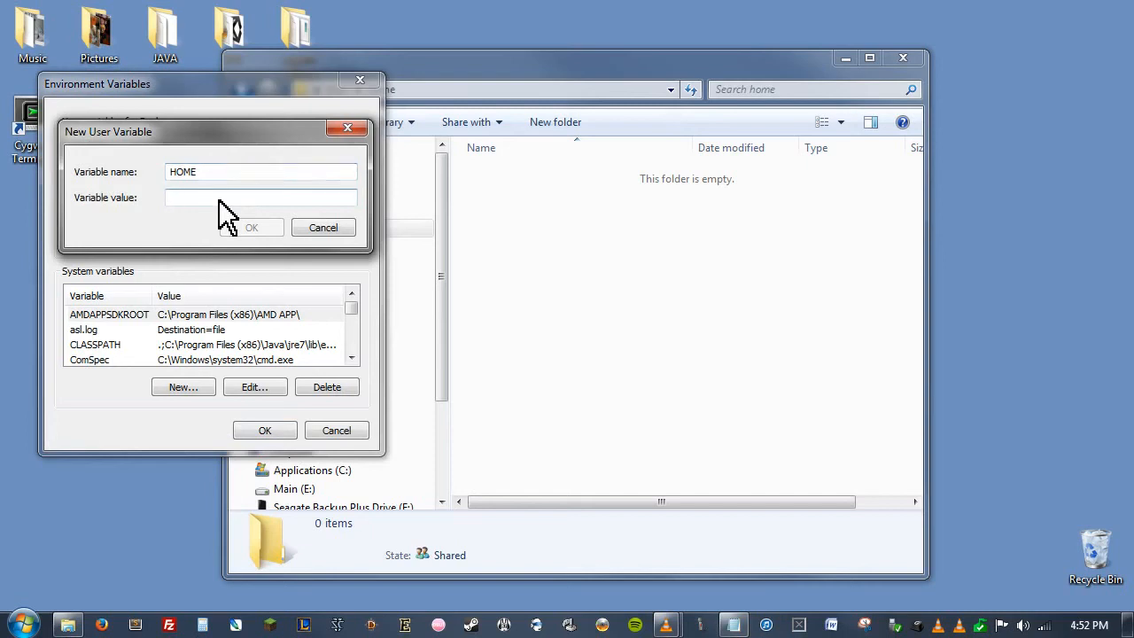
{"action": "key", "text": "ctrl+v"}
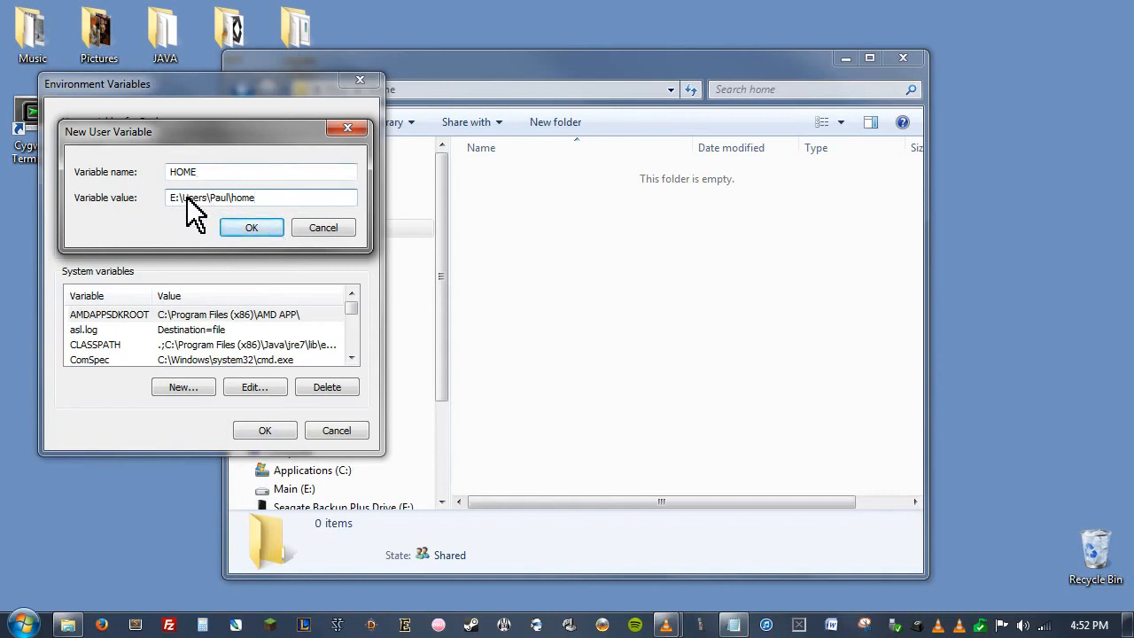
{"action": "left_click", "coordinate": [248, 228]}
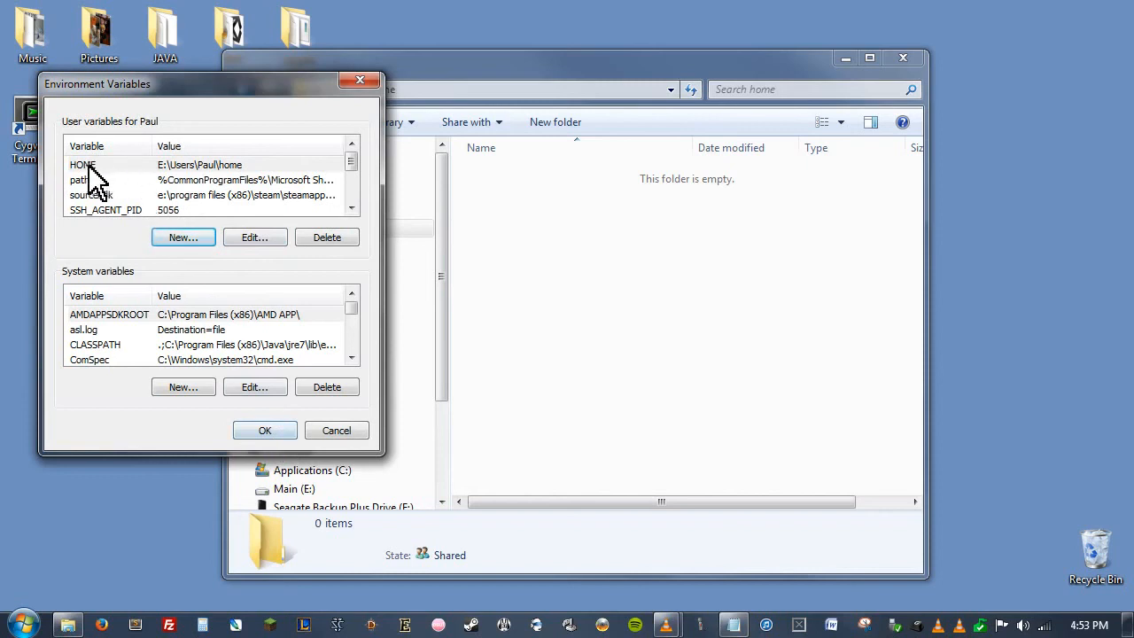
{"action": "left_click", "coordinate": [284, 434]}
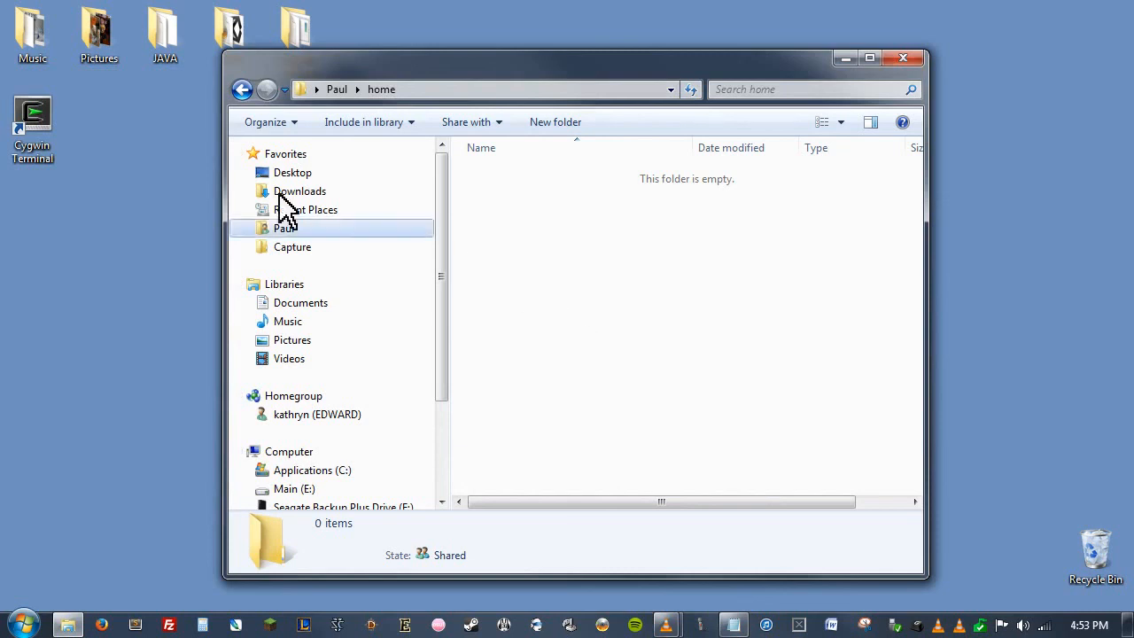
Relaunch Cygwin Terminal, list the home directory and create a directory named test in it
{"action": "double_click", "coordinate": [36, 113]}
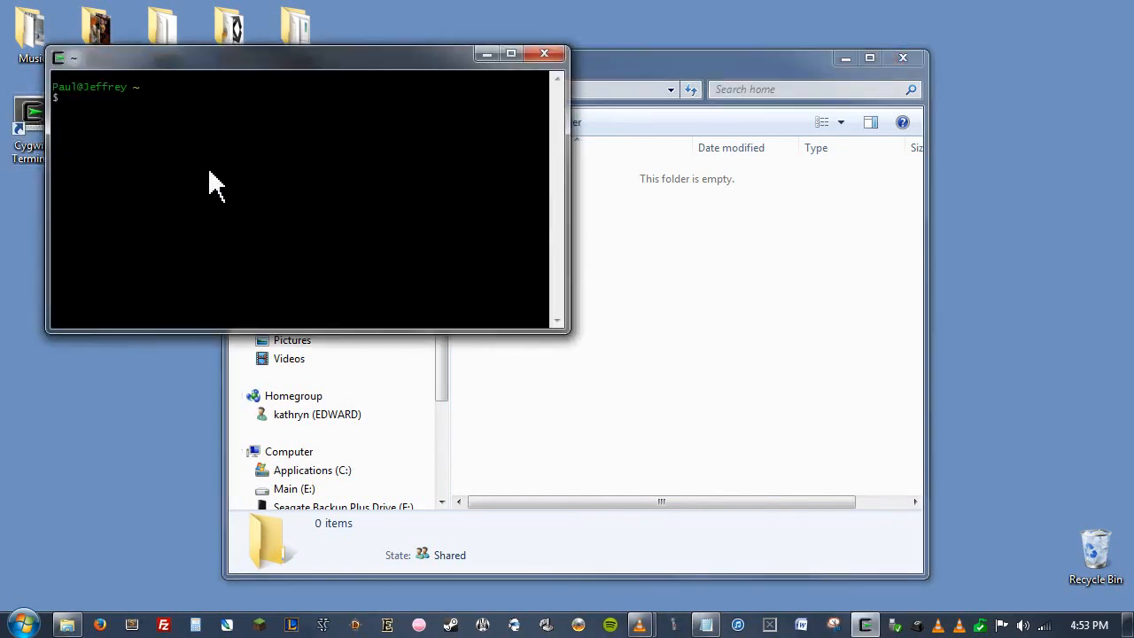
{"action": "type", "text": "ls"}
{"action": "key", "text": "Return"}
{"action": "type", "text": "mkdir test"}
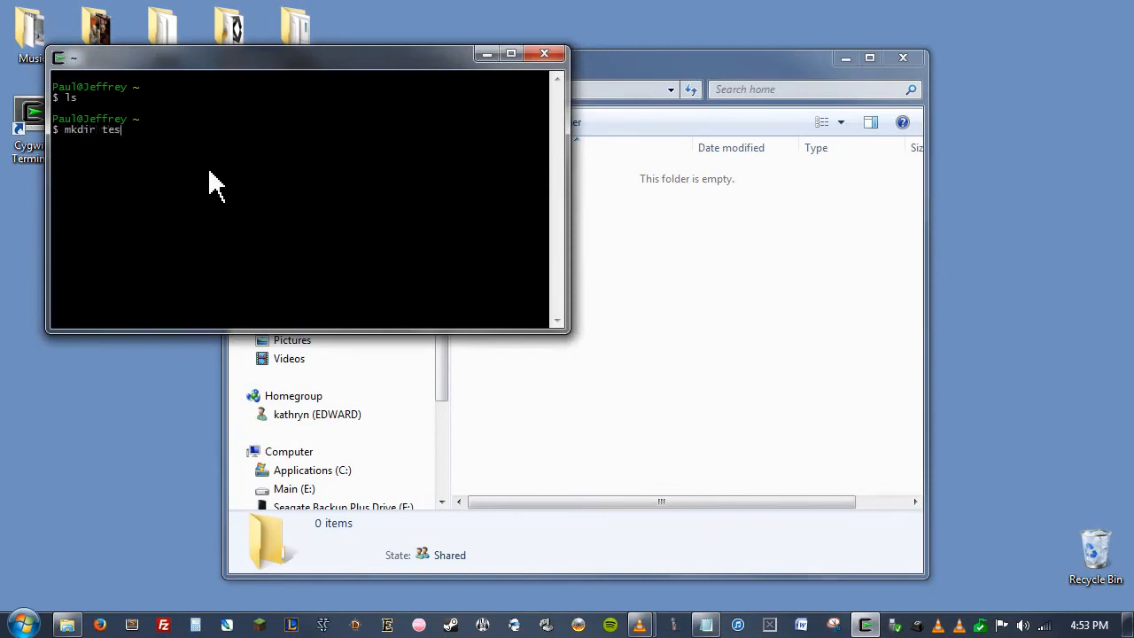
{"action": "key", "text": "Return"}
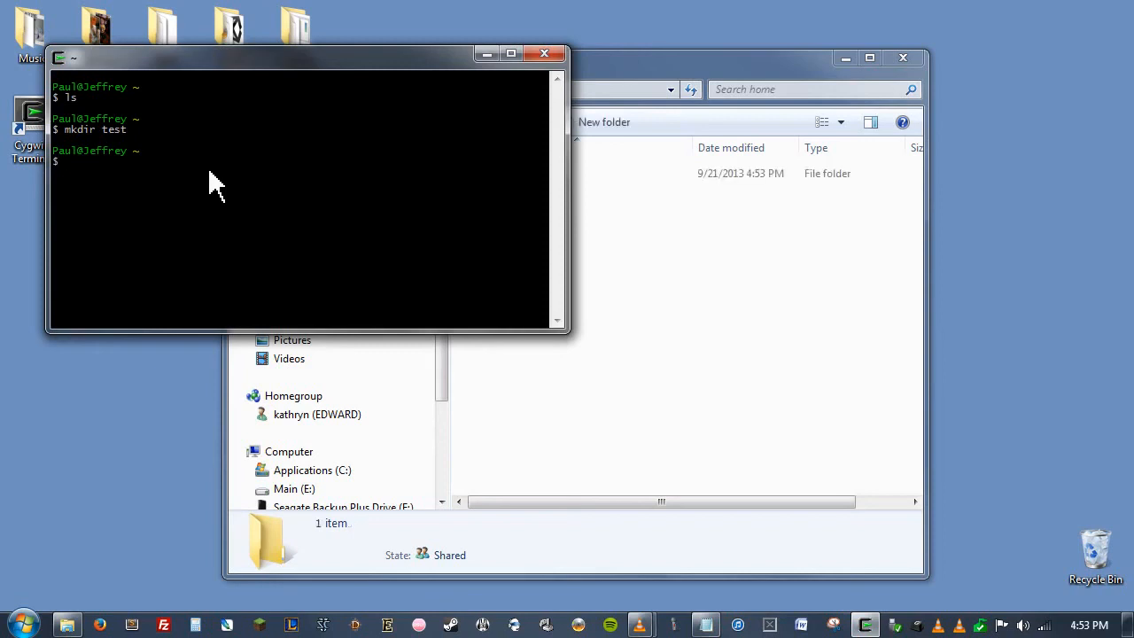
Bring the home folder's Explorer window forward and place it beside the terminal to check for the test directory
{"action": "left_click", "coordinate": [688, 80]}
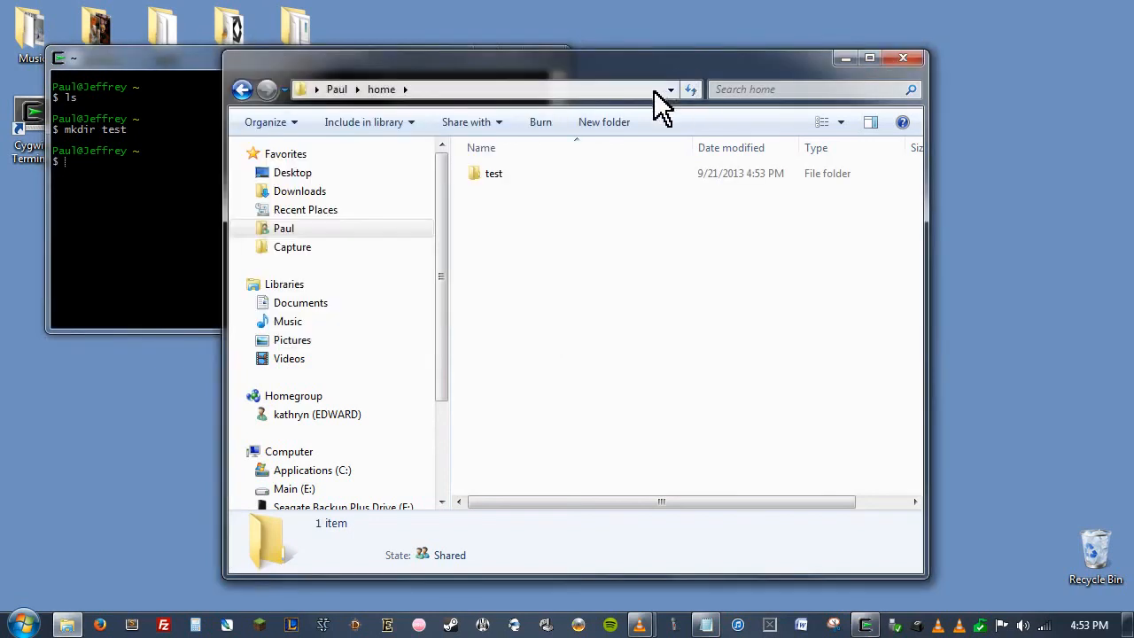
{"action": "left_click_drag", "start_coordinate": [579, 61], "coordinate": [825, 43]}
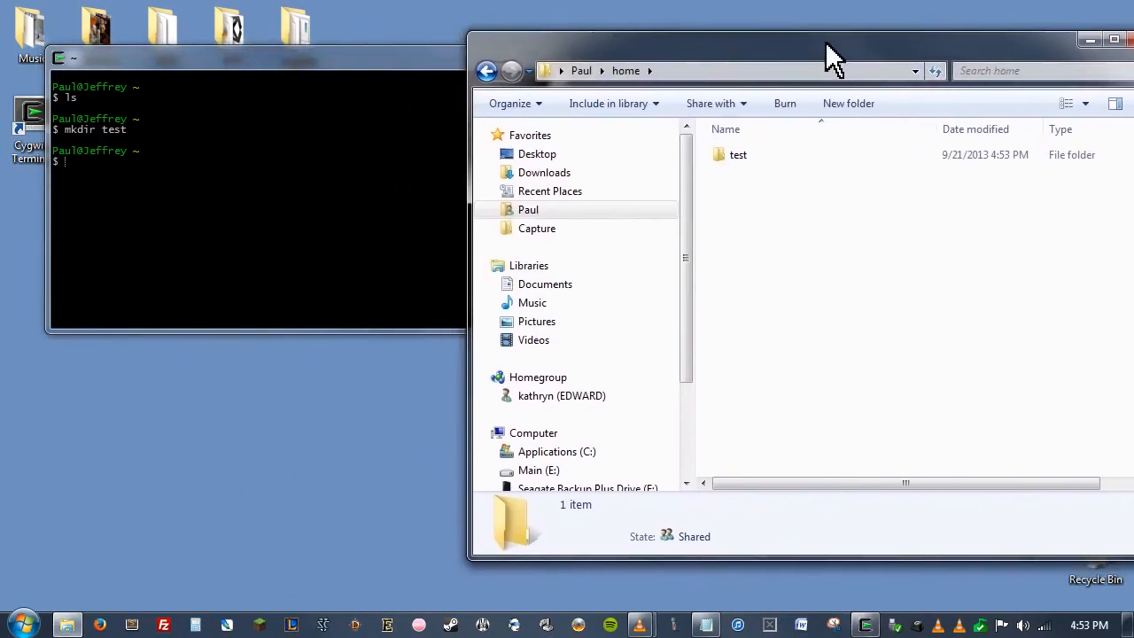
{"action": "left_click_drag", "start_coordinate": [733, 35], "coordinate": [679, 46]}
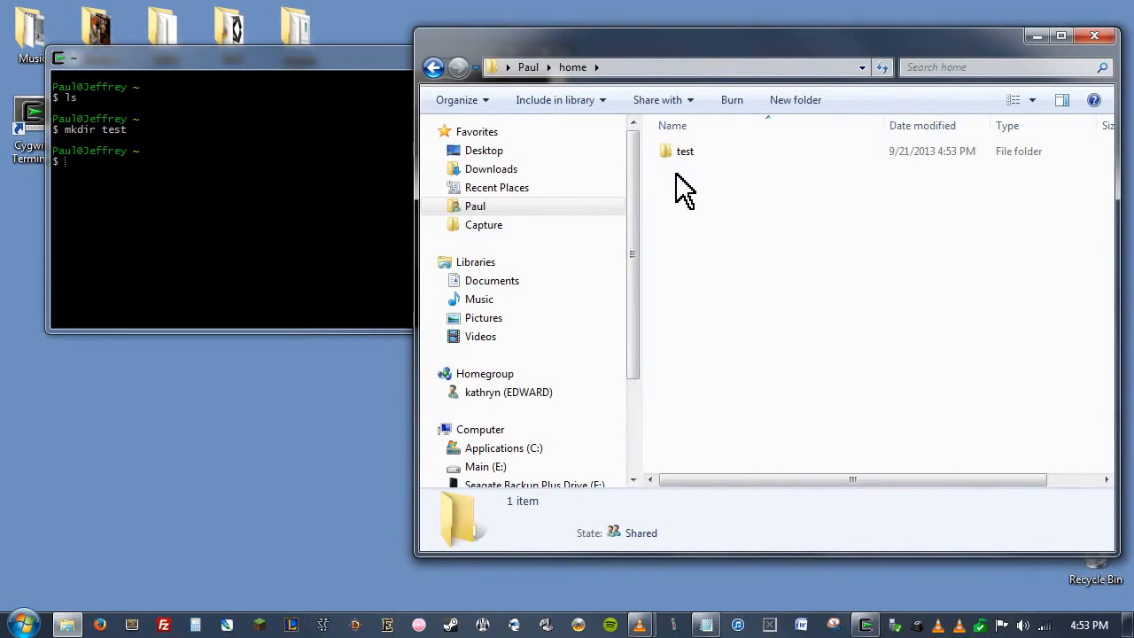
Close Cygwin Terminal and open the account's original home folder inside C:\cygwin\home in Explorer
{"action": "left_click", "coordinate": [346, 69]}
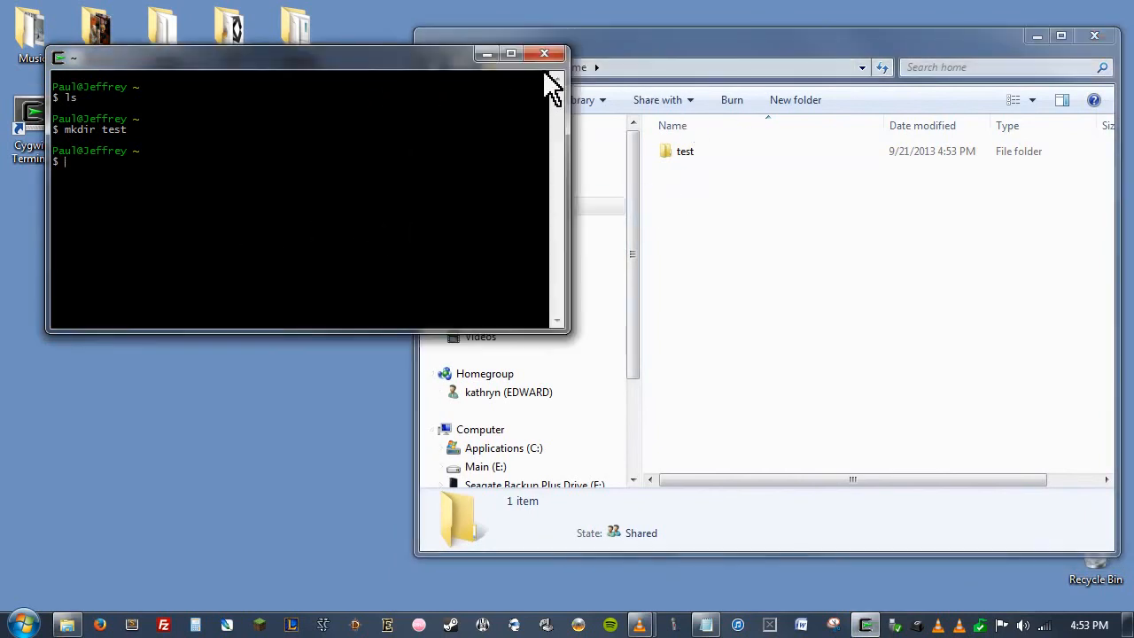
{"action": "left_click", "coordinate": [549, 55]}
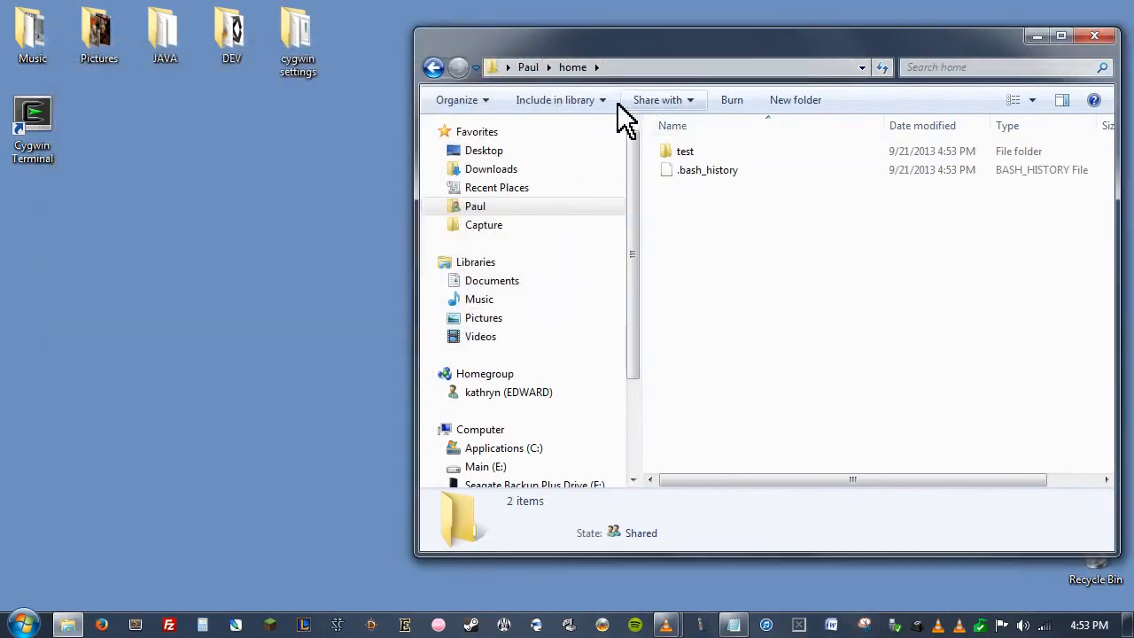
{"action": "left_click", "coordinate": [520, 449]}
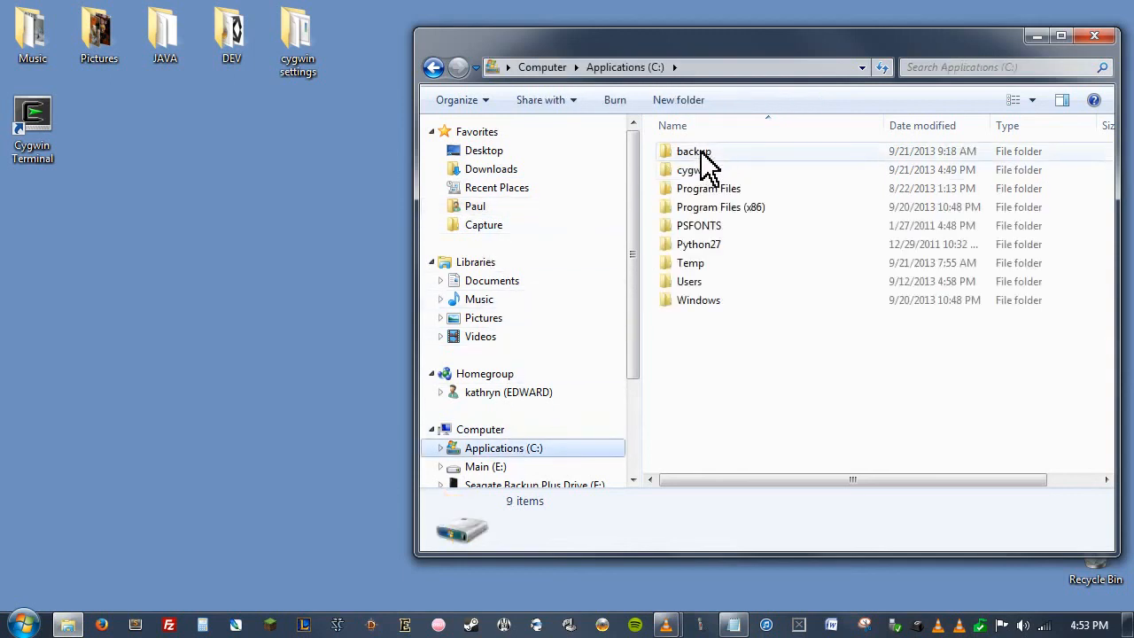
{"action": "double_click", "coordinate": [718, 171]}
{"action": "double_click", "coordinate": [700, 206]}
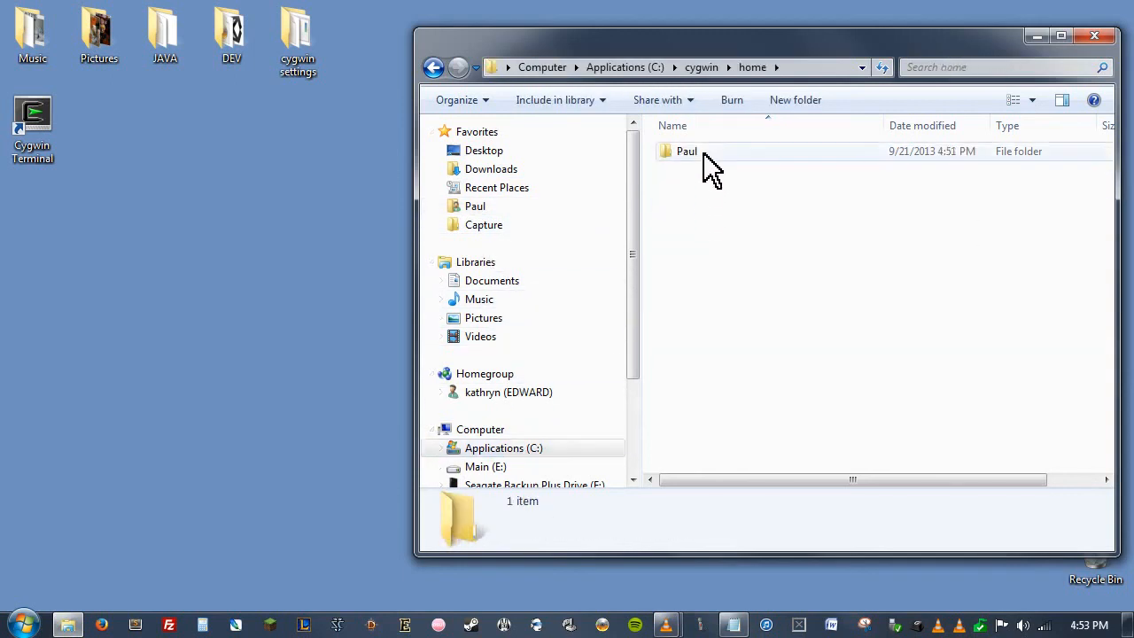
{"action": "double_click", "coordinate": [703, 151]}
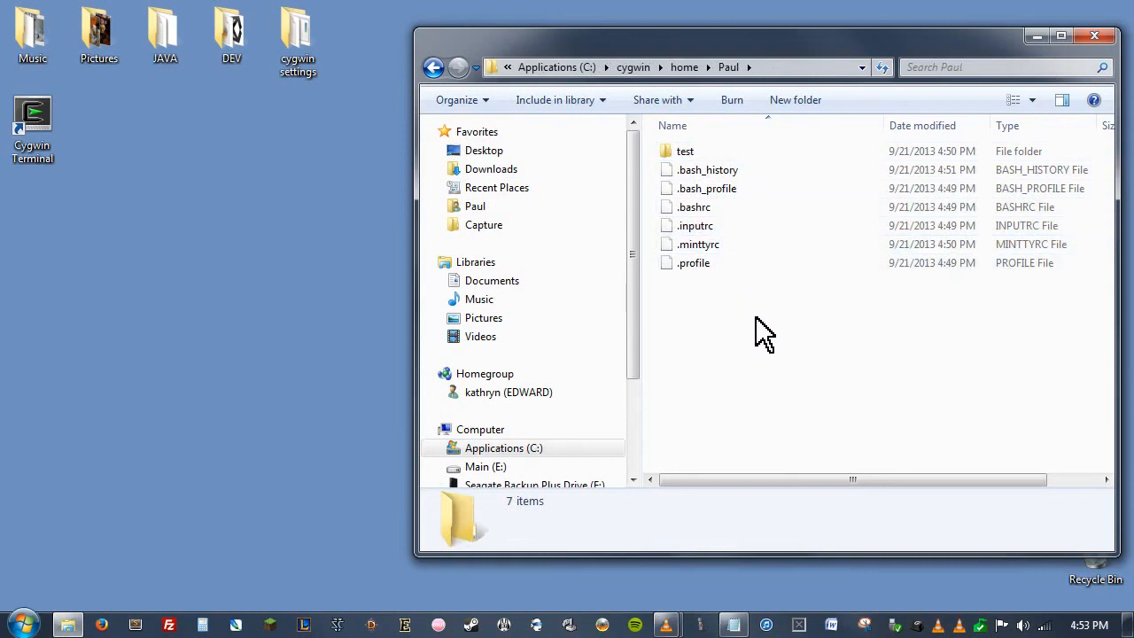
Copy the six dotfiles from .bash_history to .profile in the original Cygwin home folder, leaving out the test folder
{"action": "left_click_drag", "start_coordinate": [755, 314], "coordinate": [690, 177]}
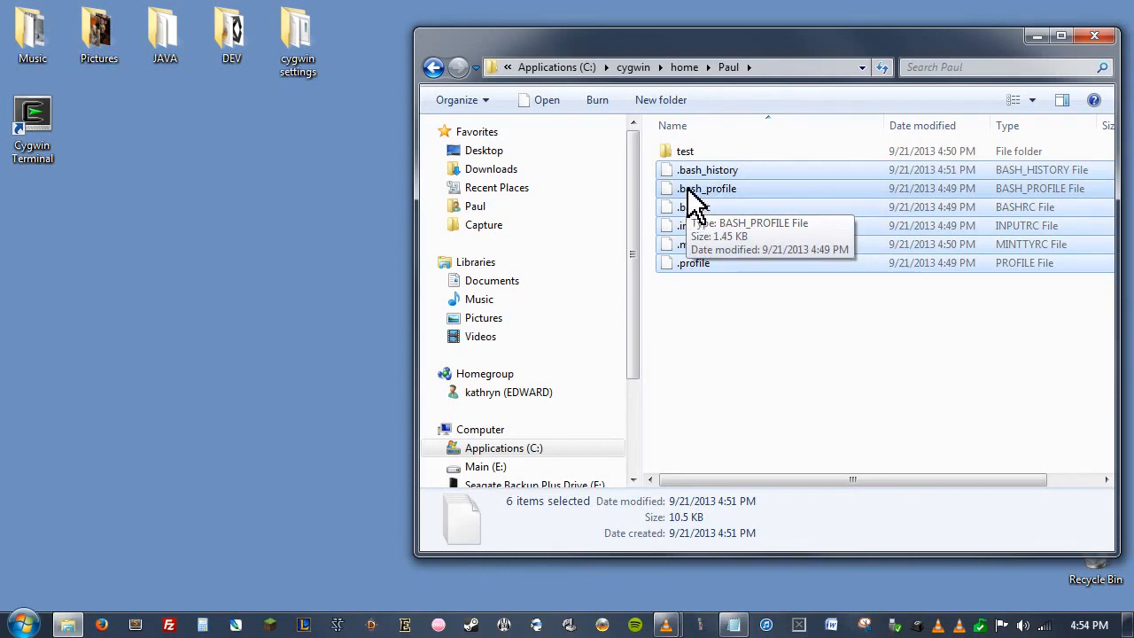
{"action": "right_click", "coordinate": [688, 189]}
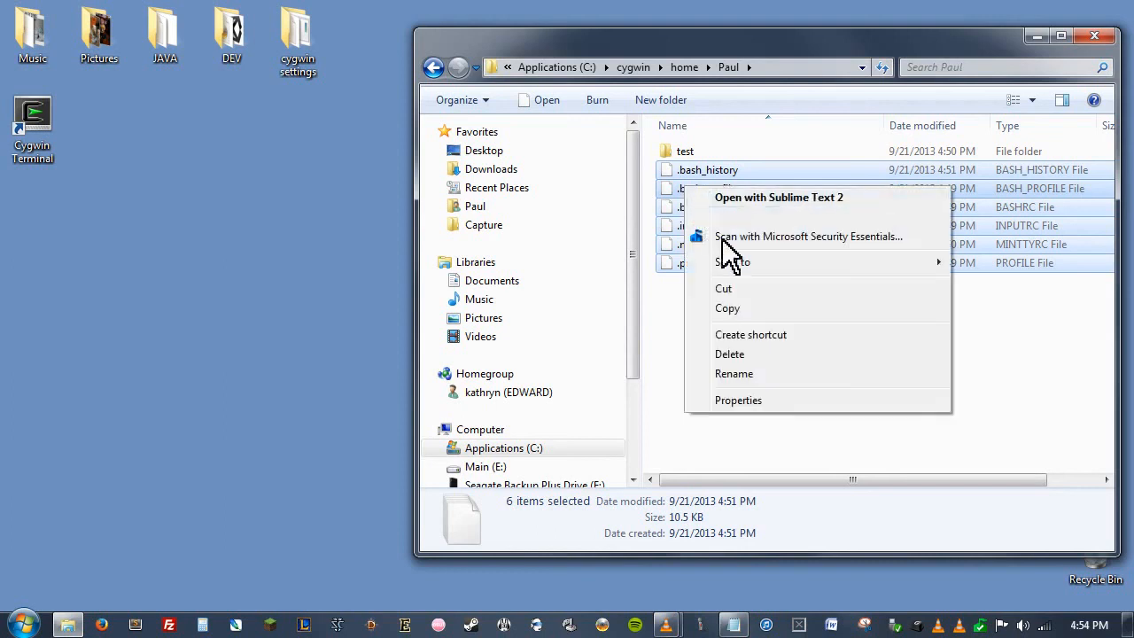
{"action": "left_click", "coordinate": [755, 311]}
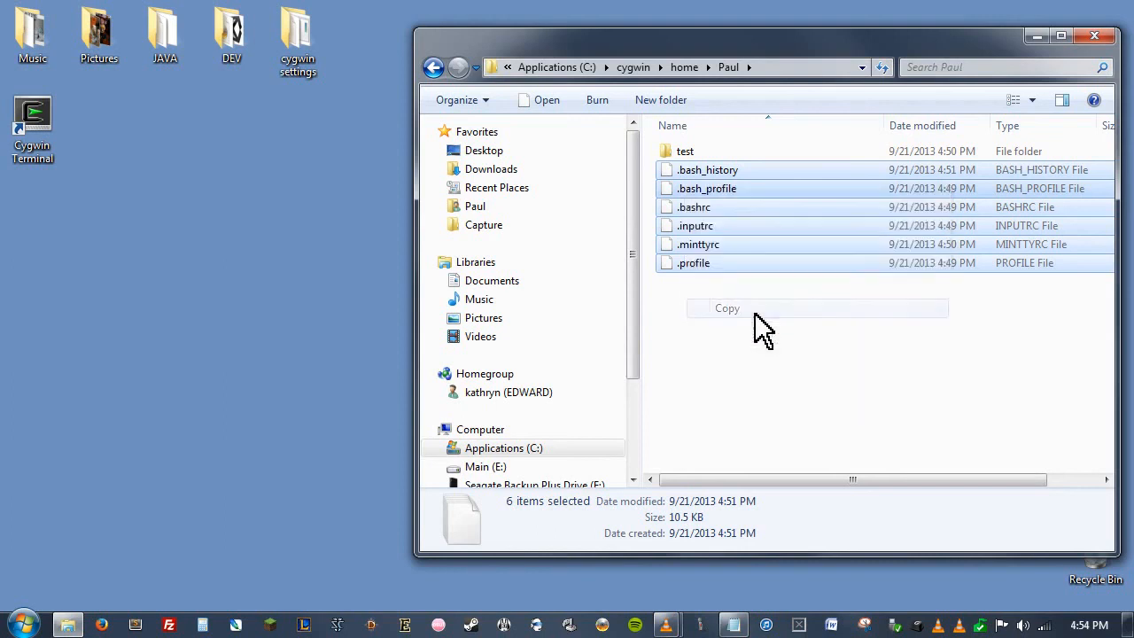
Paste the copied dotfiles into the new home folder under the user profile, replacing the existing .bash_history
{"action": "left_click", "coordinate": [475, 212]}
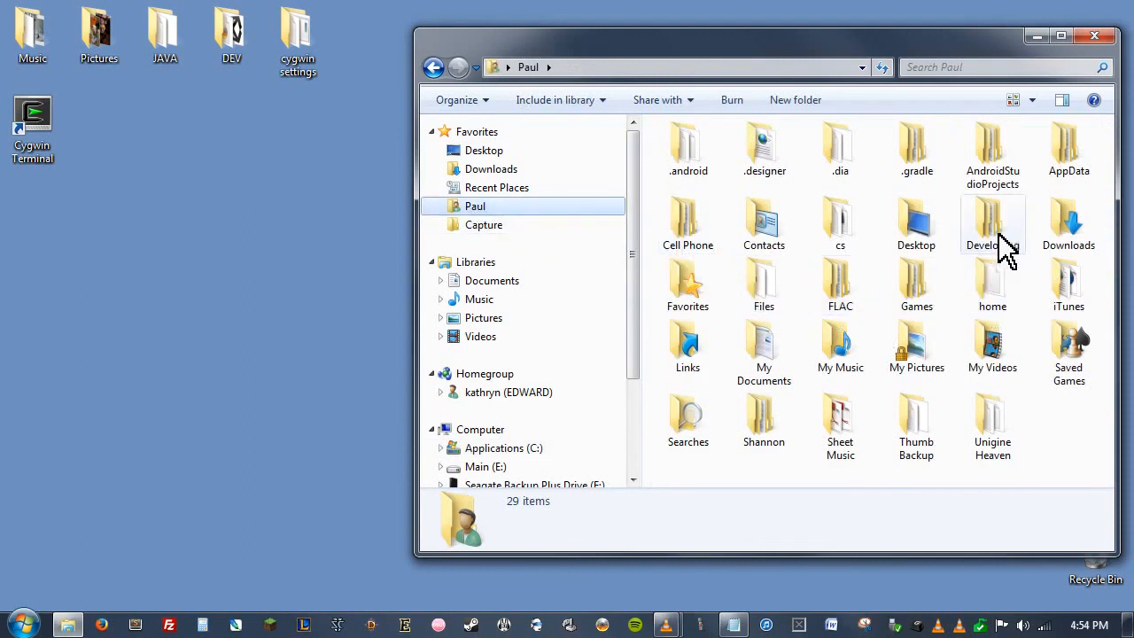
{"action": "double_click", "coordinate": [1007, 299]}
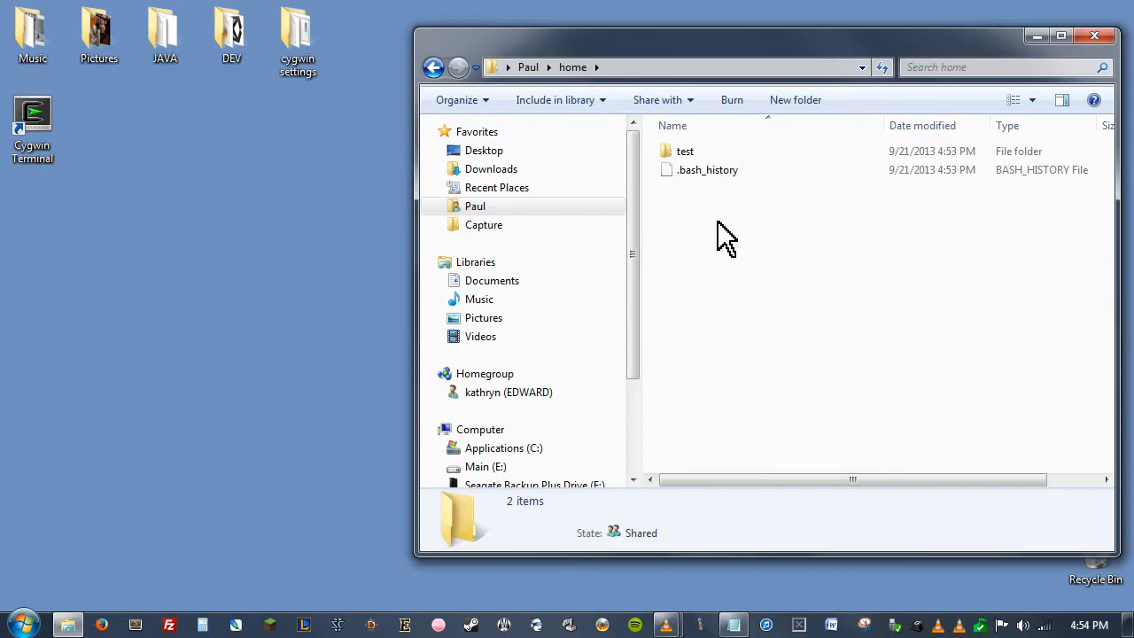
{"action": "key", "text": "ctrl+v"}
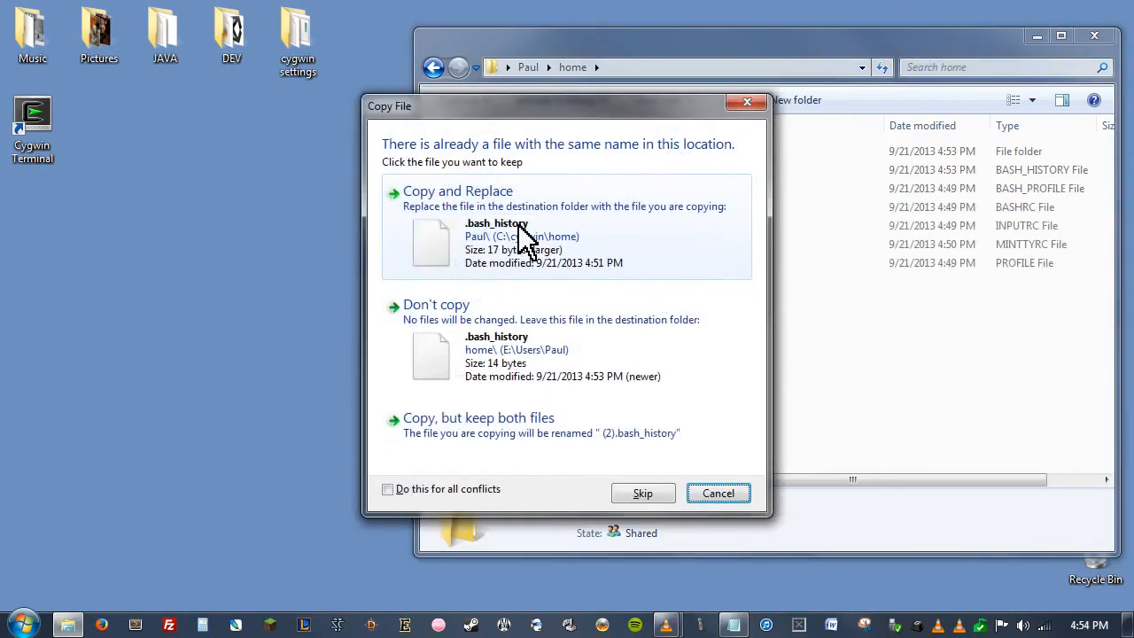
{"action": "left_click", "coordinate": [523, 235]}
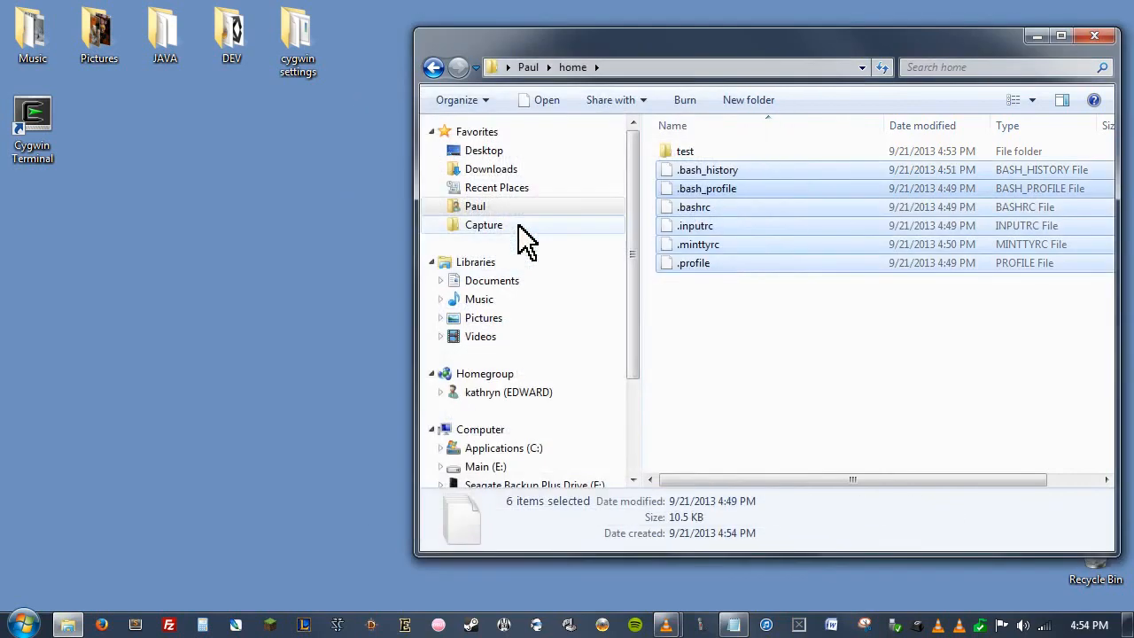
{"action": "left_click", "coordinate": [801, 399]}
Launch Cygwin Terminal to check its appearance with the copied settings, and close it
{"action": "left_click", "coordinate": [31, 124]}
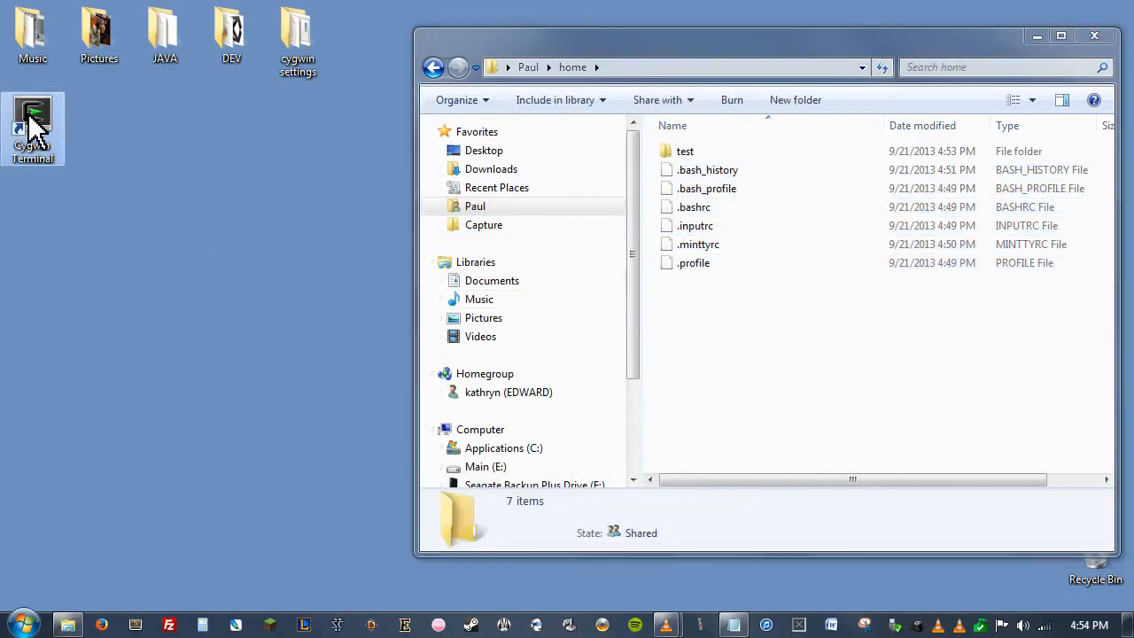
{"action": "double_click", "coordinate": [31, 124]}
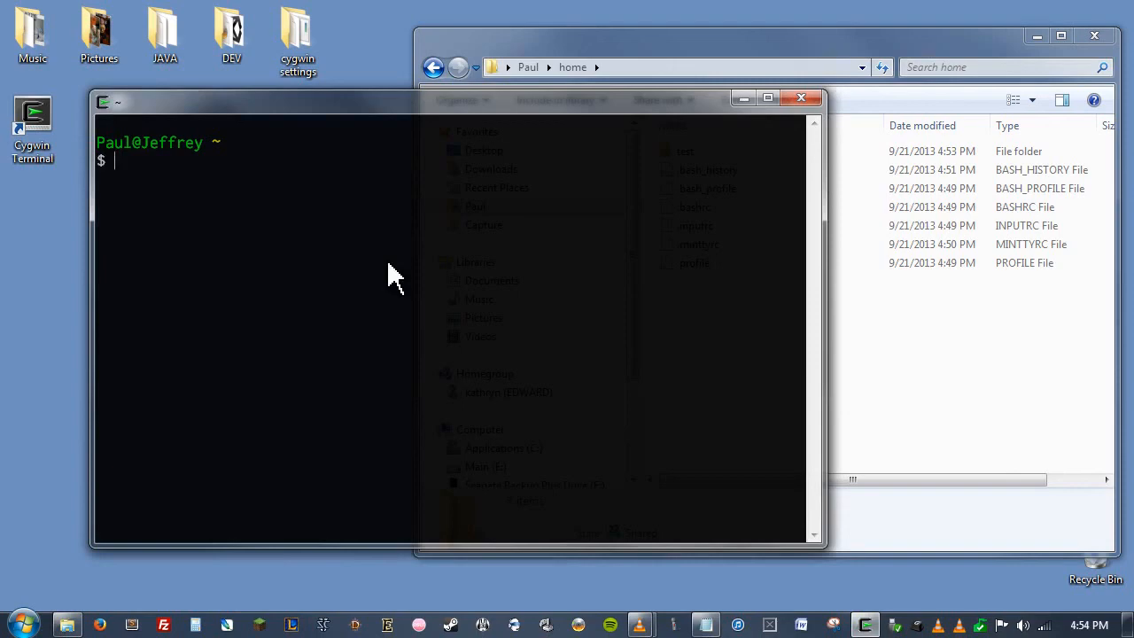
{"action": "left_click", "coordinate": [801, 98]}
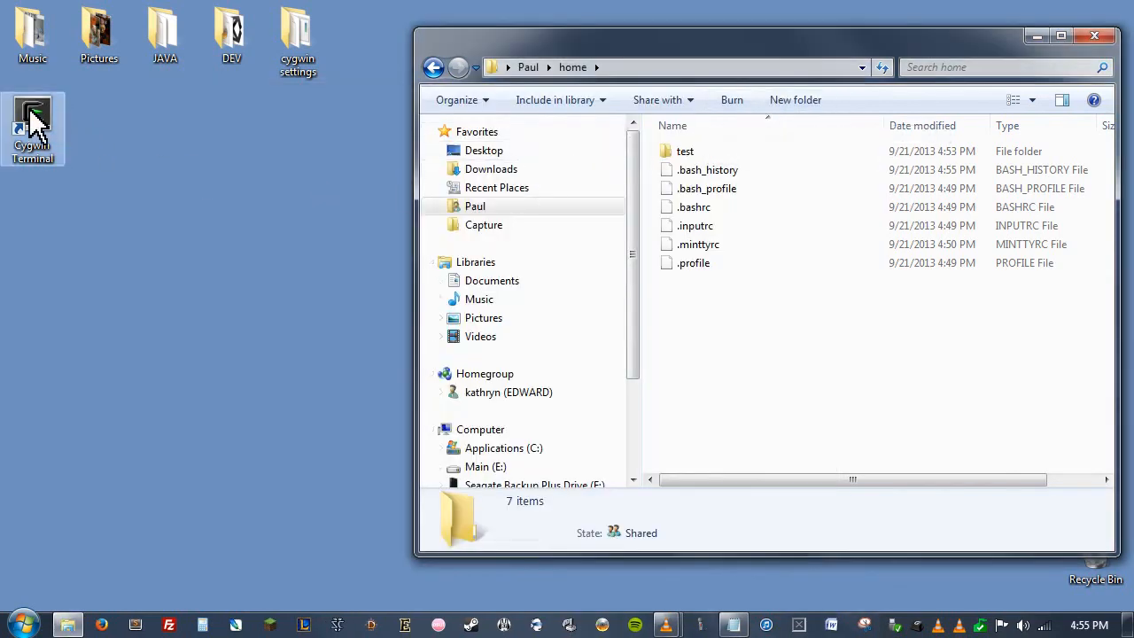
Reopen Cygwin Terminal and start vim without a file
{"action": "double_click", "coordinate": [34, 110]}
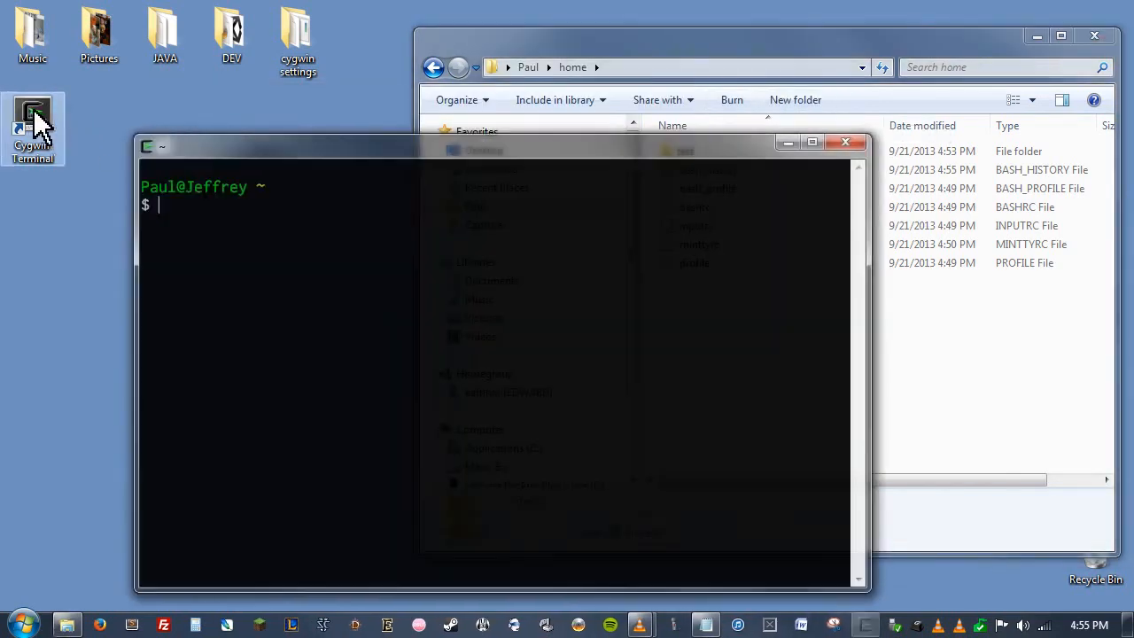
{"action": "type", "text": "vim"}
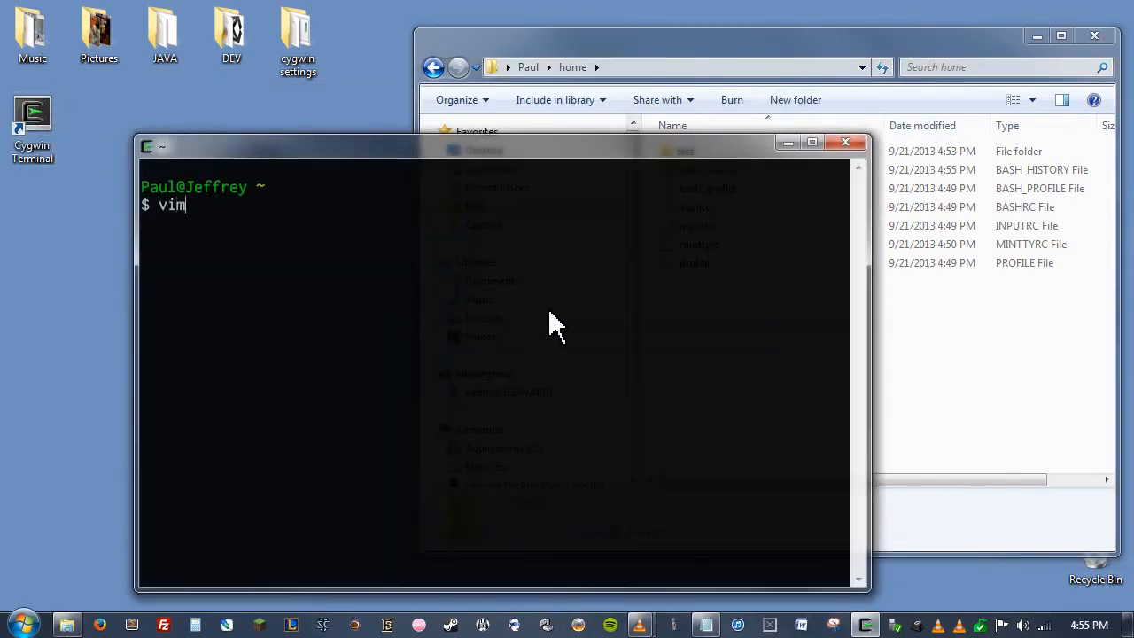
{"action": "key", "text": "Return"}
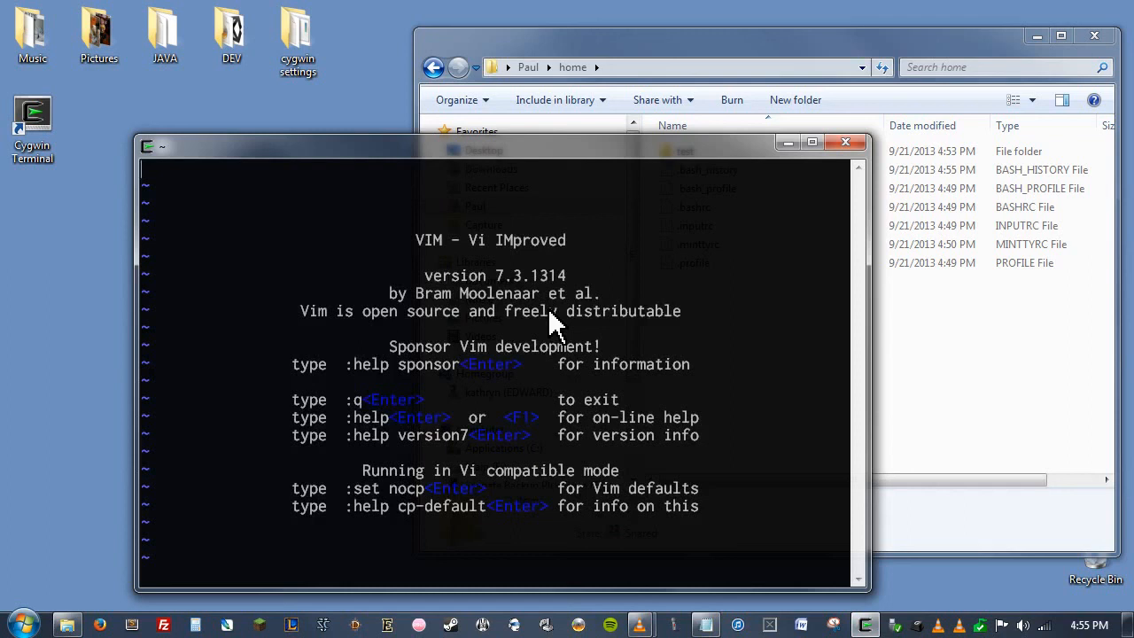